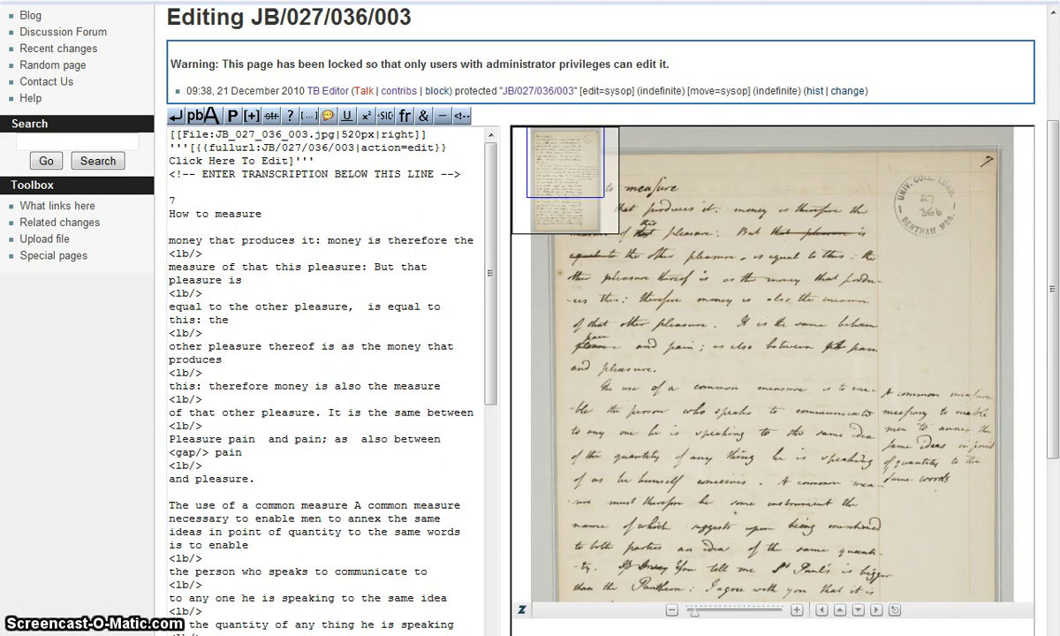
- Tag the page number "7" and the title "How to measure" as separate headings in the transcription
scroll(773, 362, "down", 2)
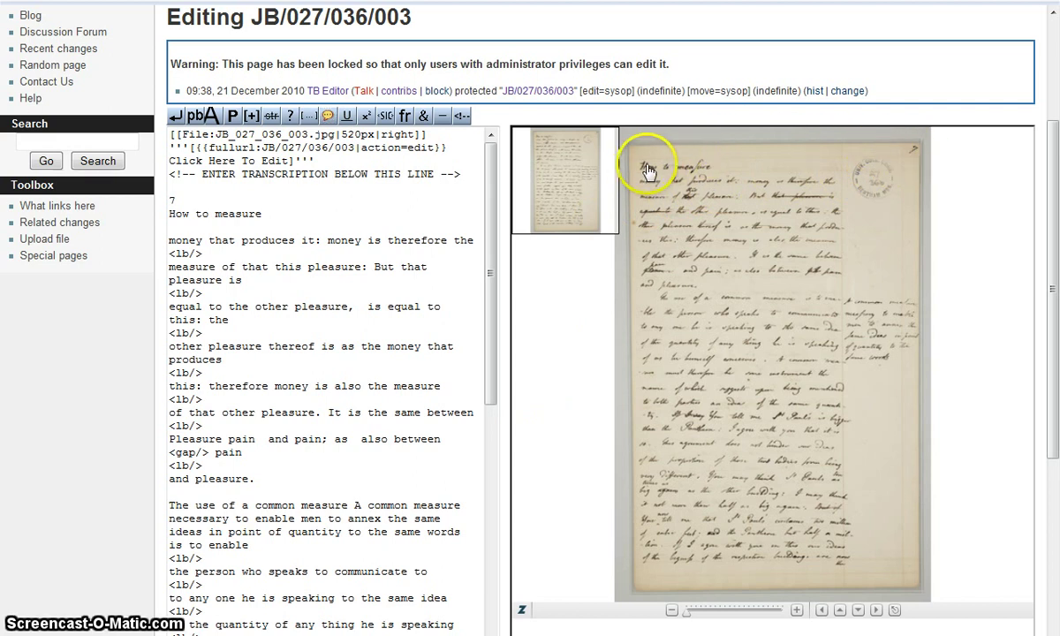
left_click(702, 167)
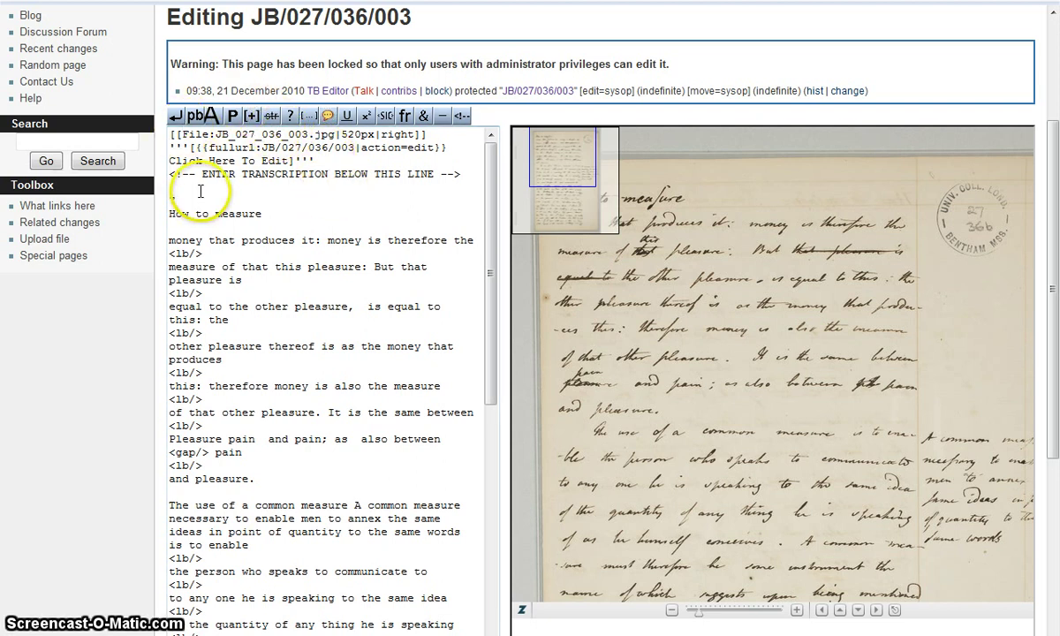
double_click(173, 199)
left_click(210, 115)
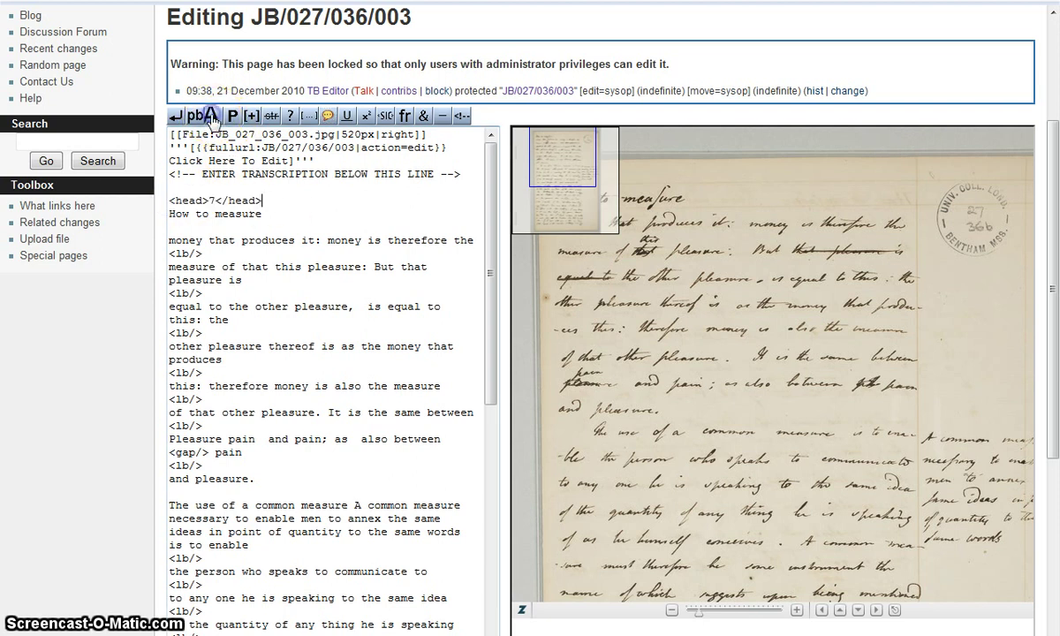
left_click_drag(262, 213, 164, 209)
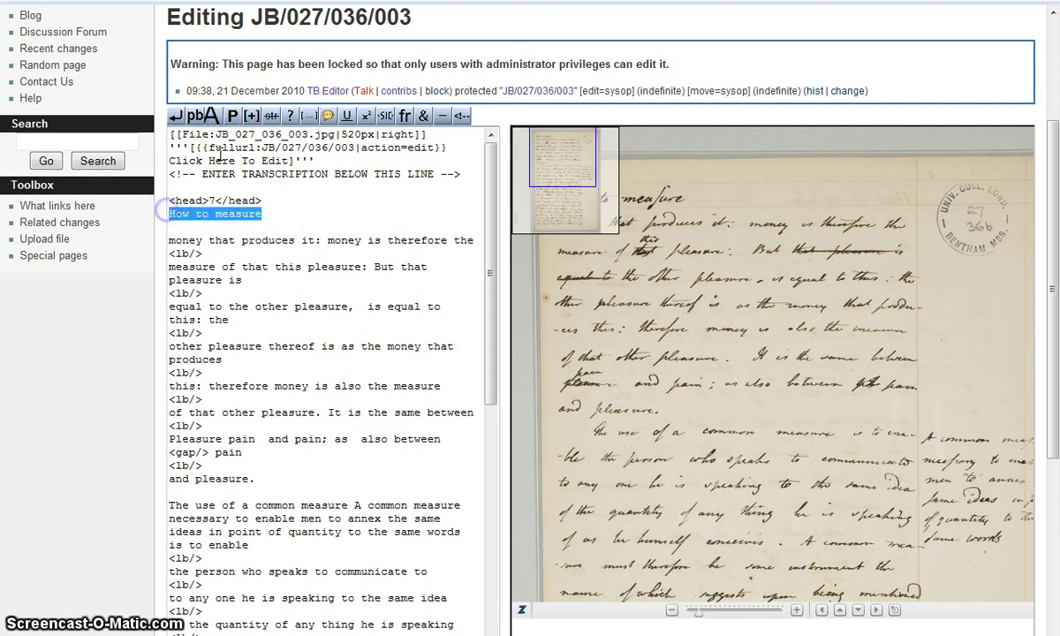
left_click(211, 115)
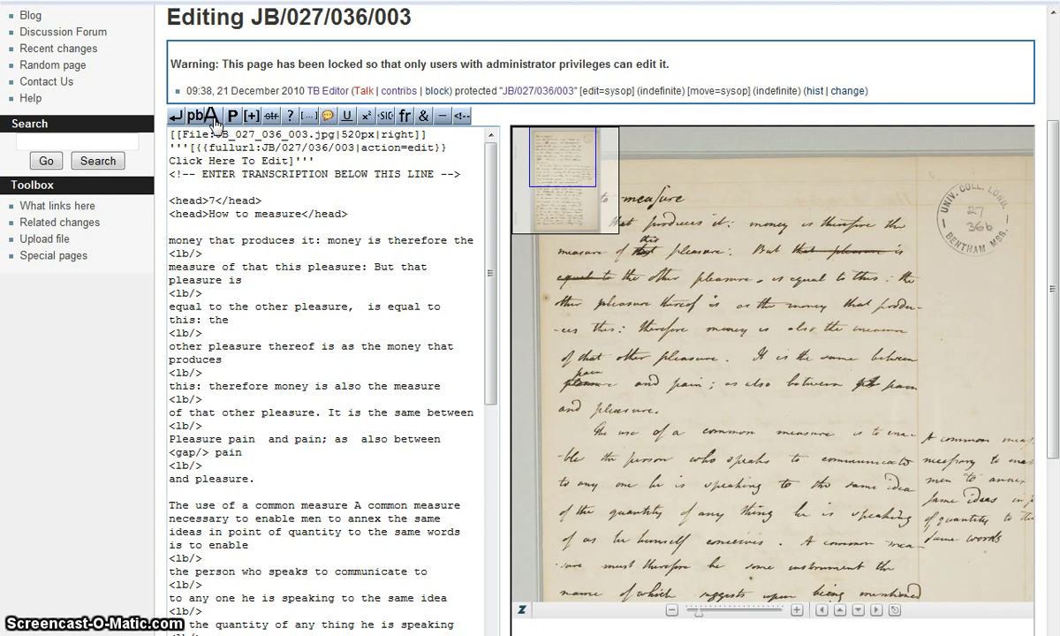
left_click(265, 215)
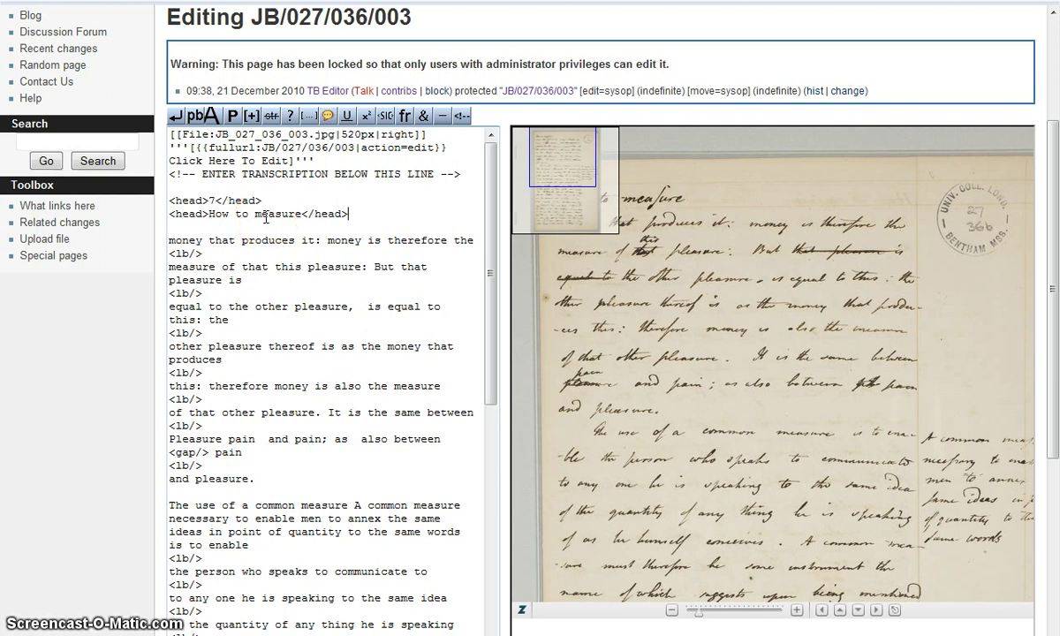
- Examine the existing <lb/> line-break tags and the <gap/> tag in the first passage of the transcription
left_click(246, 311)
mouse_move(181, 253)
left_mouse_down()
mouse_move(206, 253)
mouse_move(166, 253)
left_mouse_up()
left_click_drag(205, 293, 164, 292)
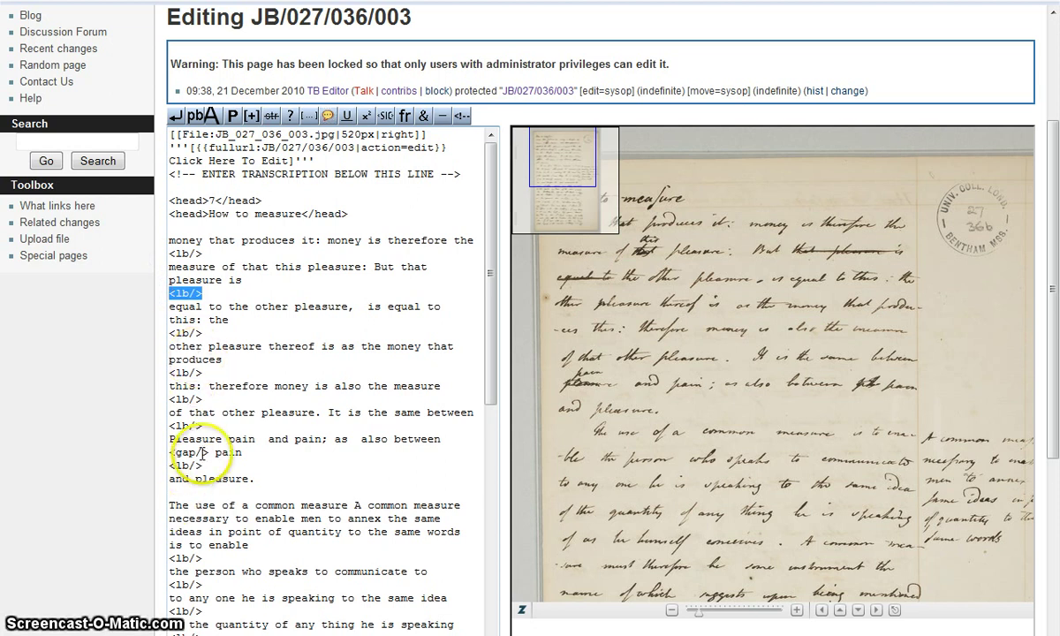
left_click_drag(208, 453, 168, 453)
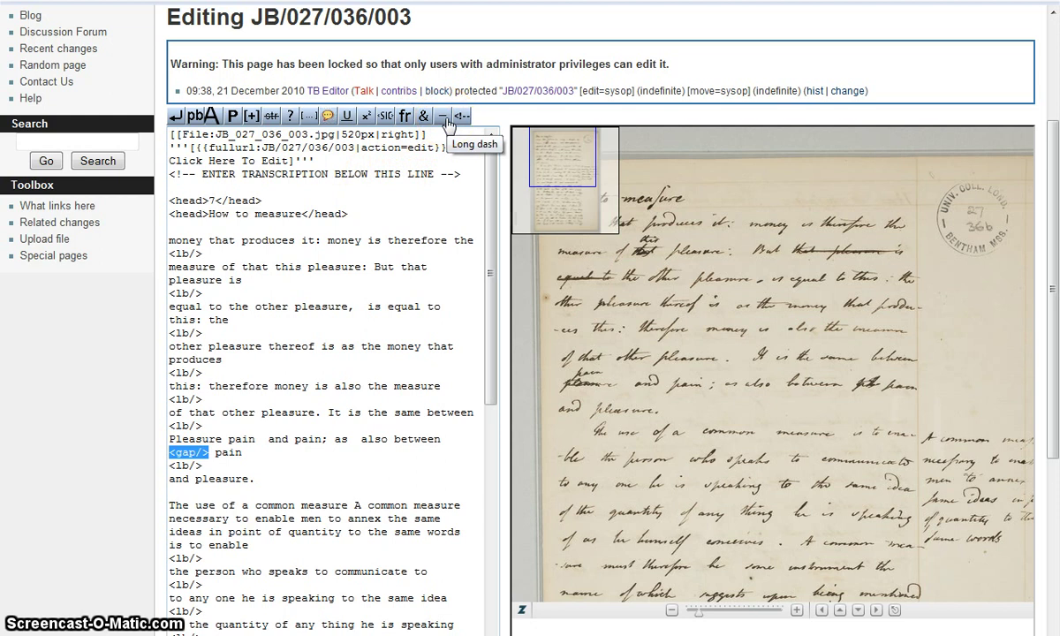
left_click(331, 271)
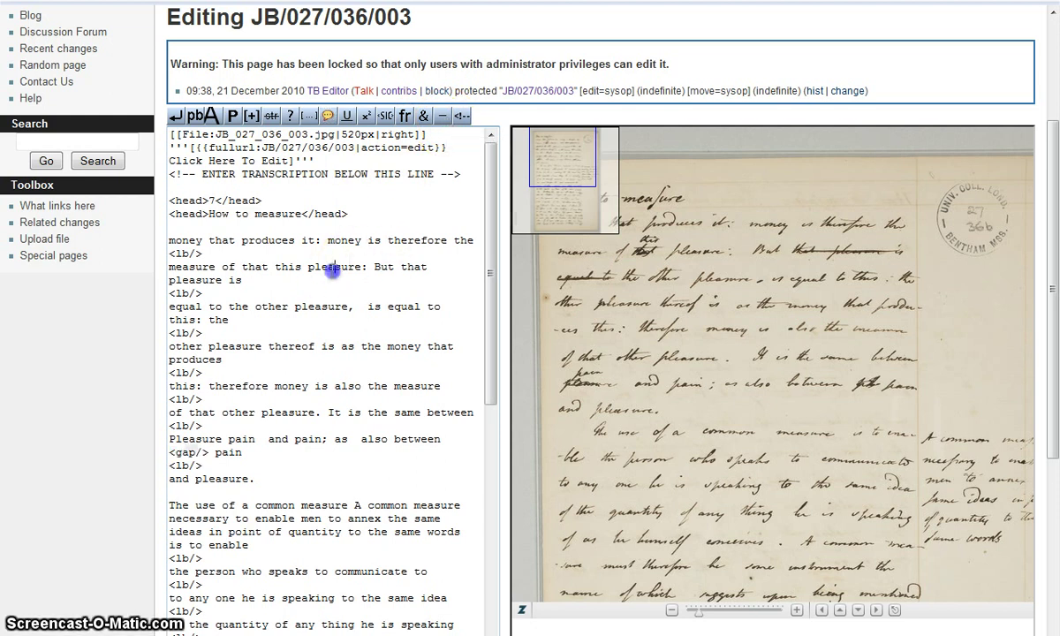
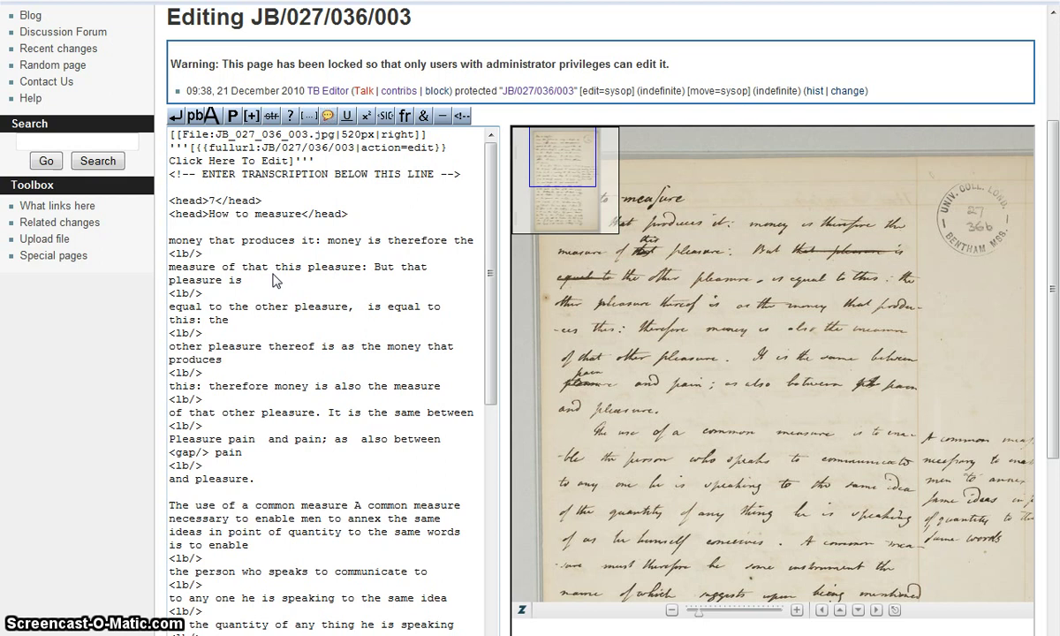
- Tag the first passage, from "money that produces it" to "and pleasure.", as a paragraph and check its opening and closing tags
left_click(330, 267)
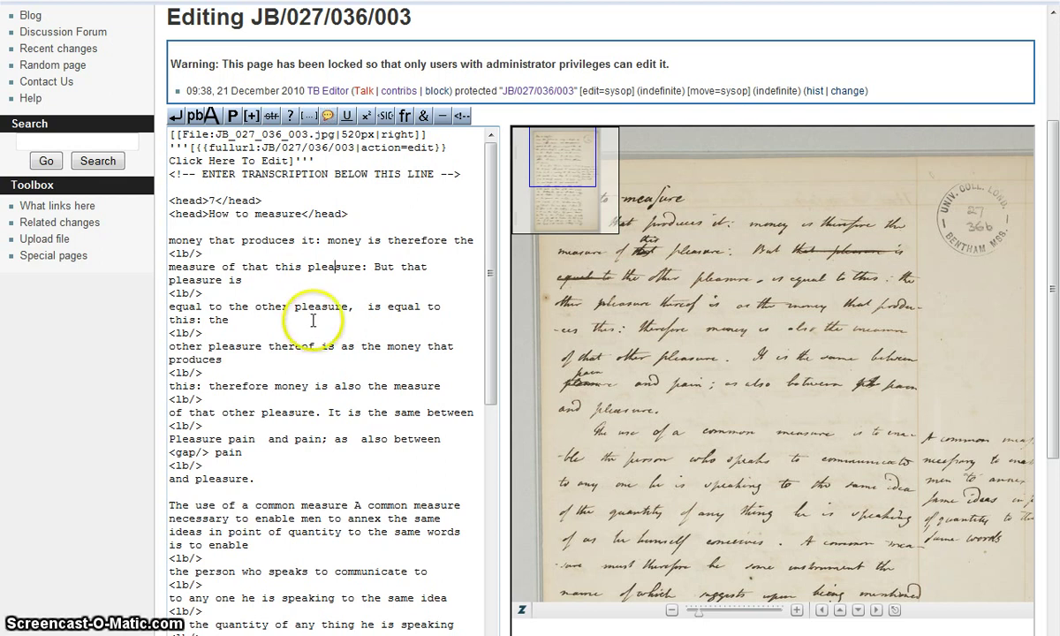
left_click(259, 474)
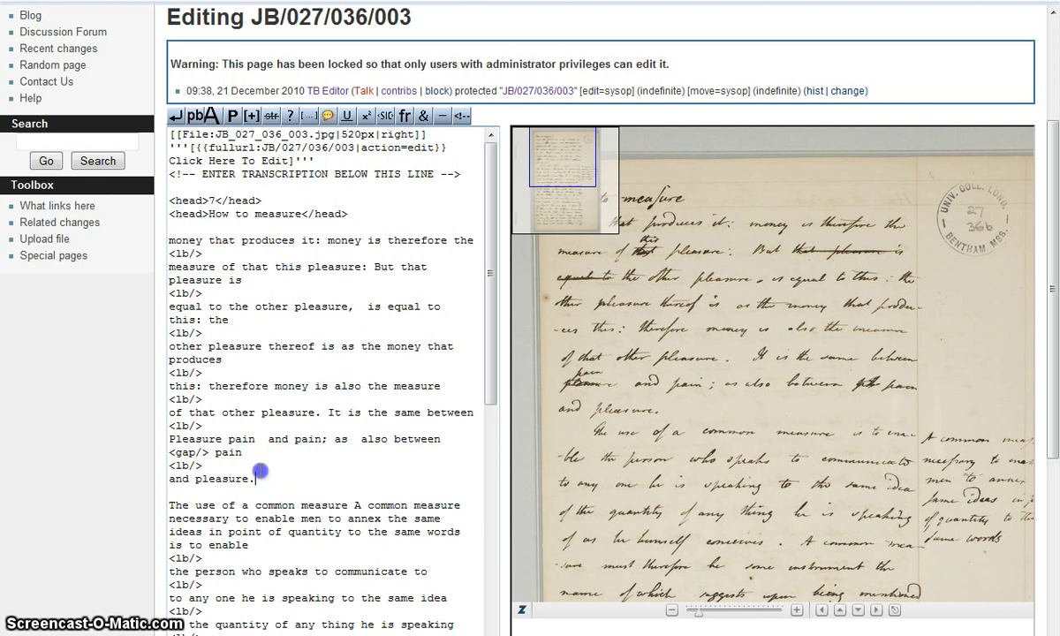
left_click_drag(260, 474, 164, 240)
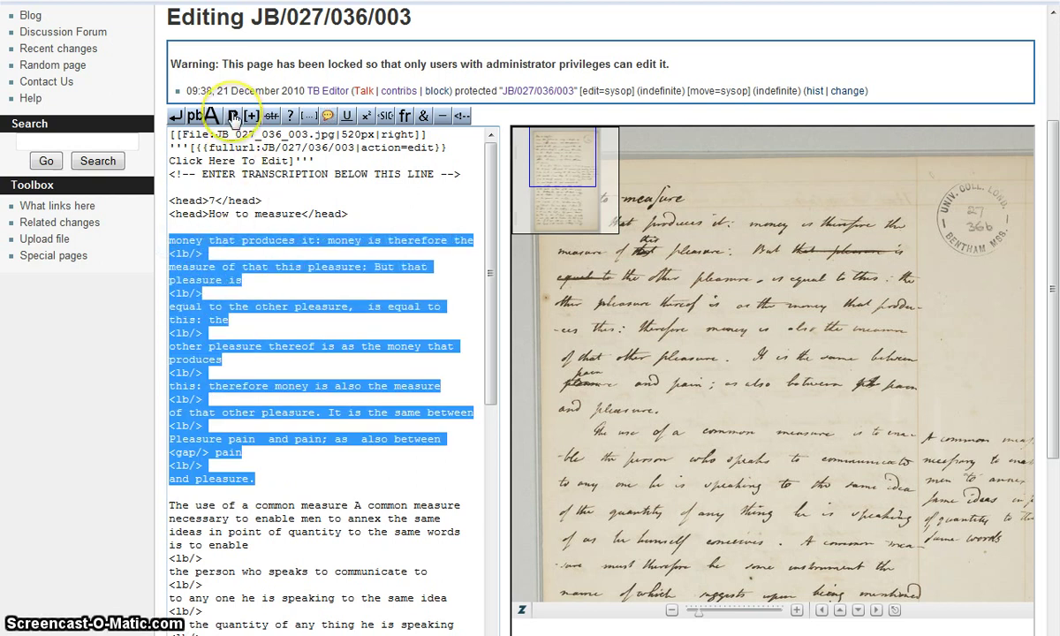
left_click(234, 117)
left_click(178, 239)
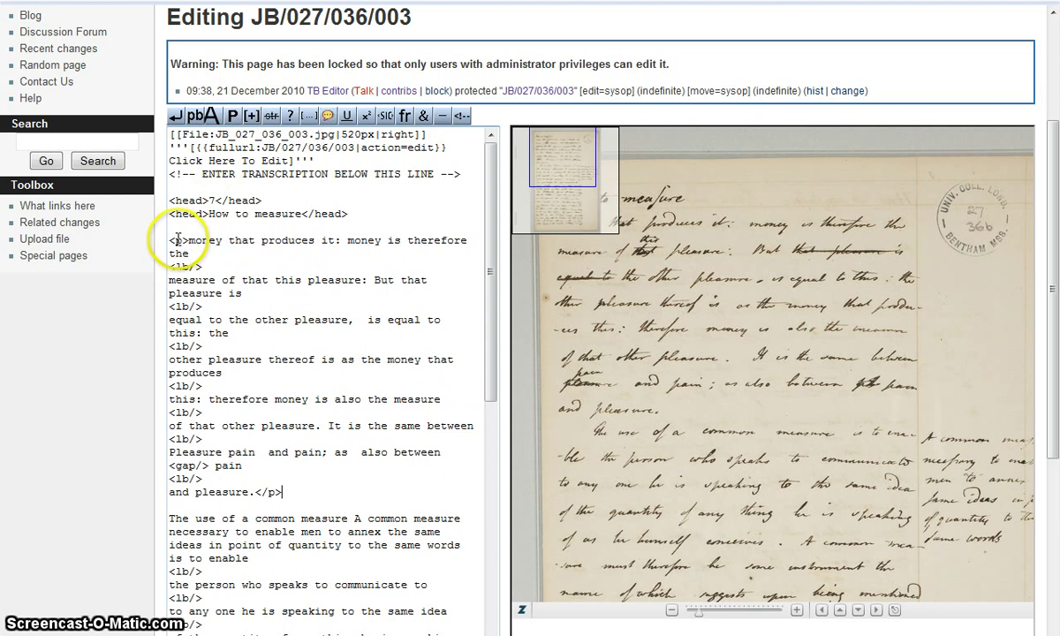
left_click_drag(169, 240, 189, 239)
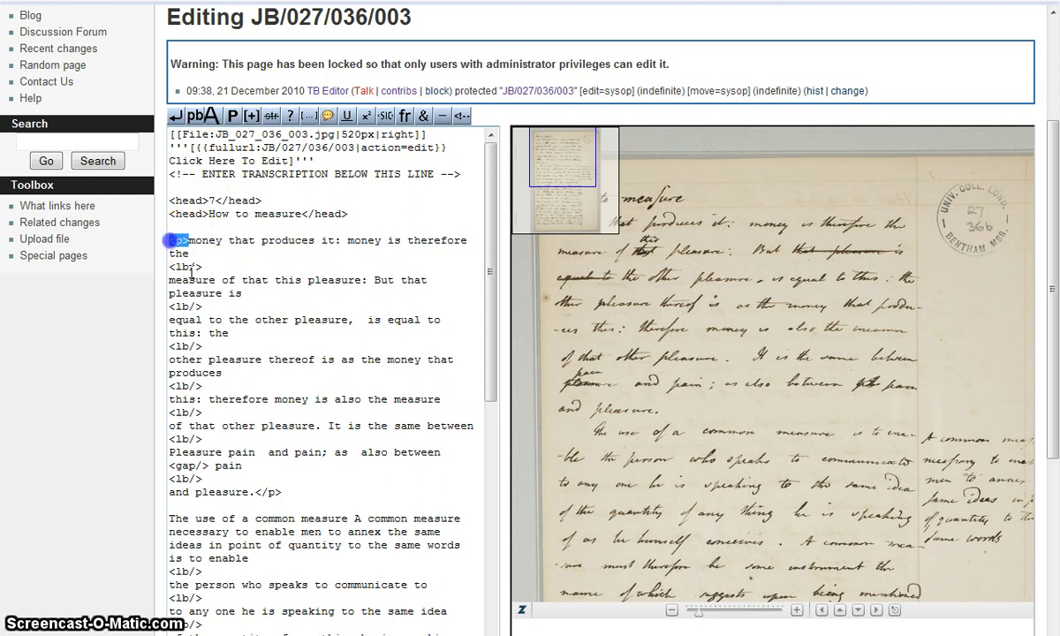
left_click_drag(299, 496, 255, 492)
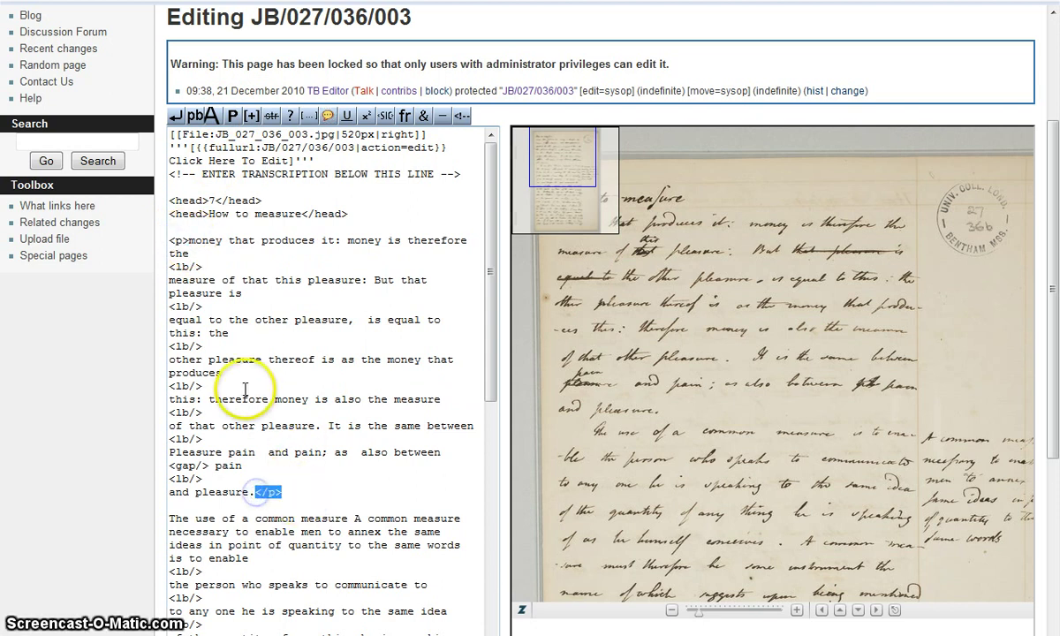
- Tag the second passage, from "The use of a common measure" to the closing "now the", as a paragraph
scroll(243, 385, "down", 4)
left_click_drag(170, 360, 339, 386)
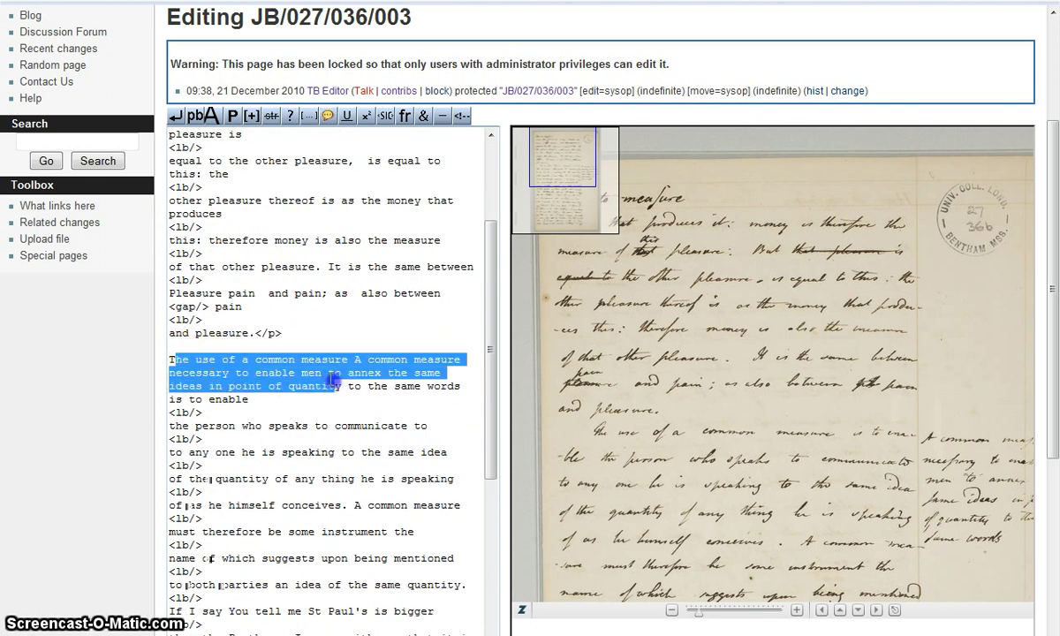
left_click_drag(168, 359, 338, 574)
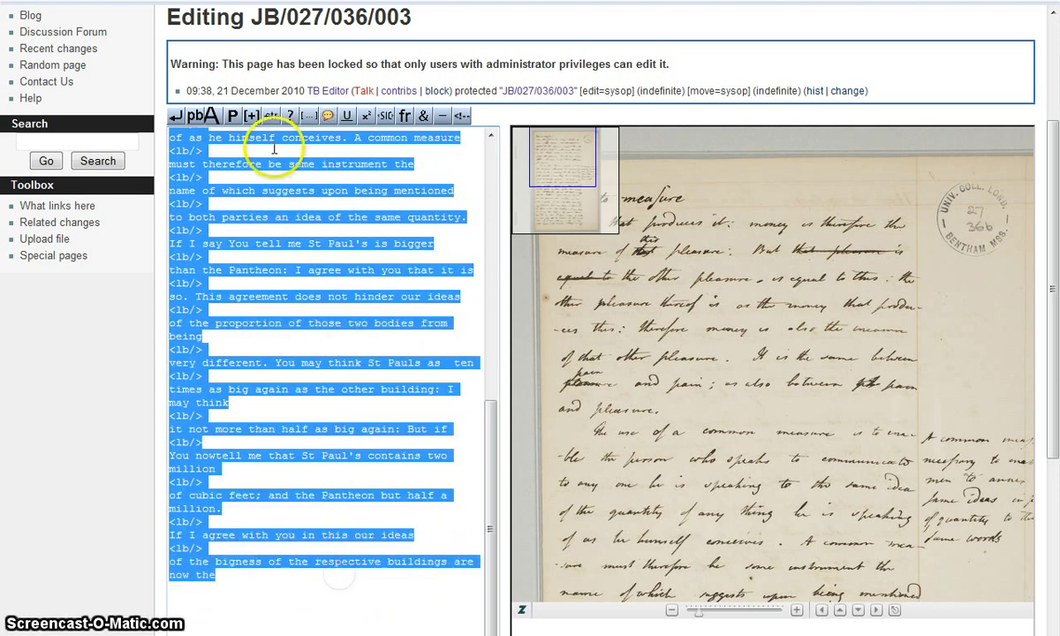
left_click(233, 118)
scroll(298, 325, "up", 10)
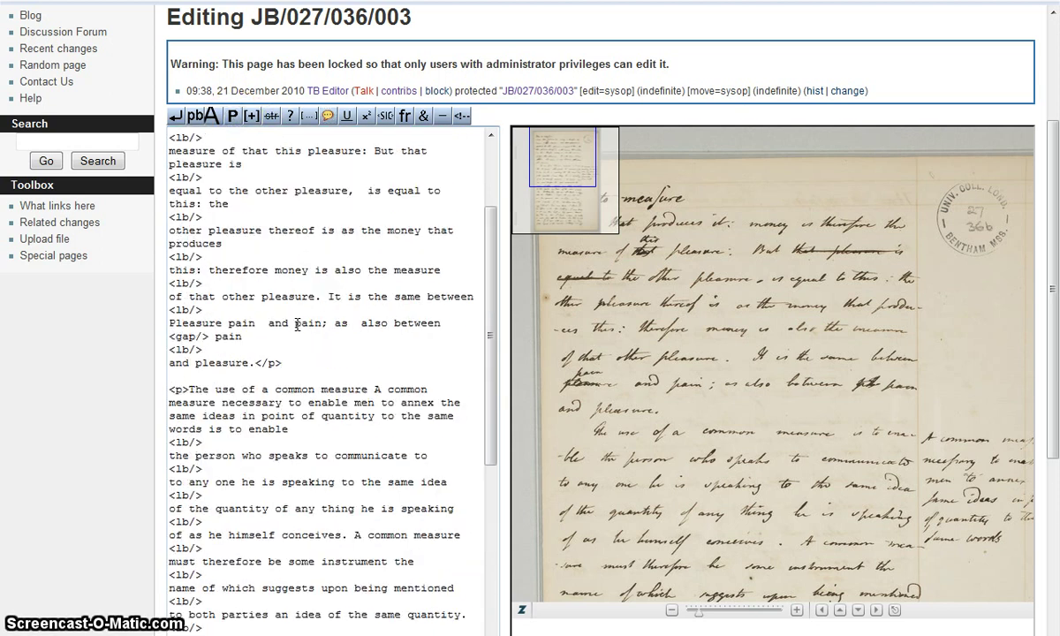
scroll(298, 325, "up", 3)
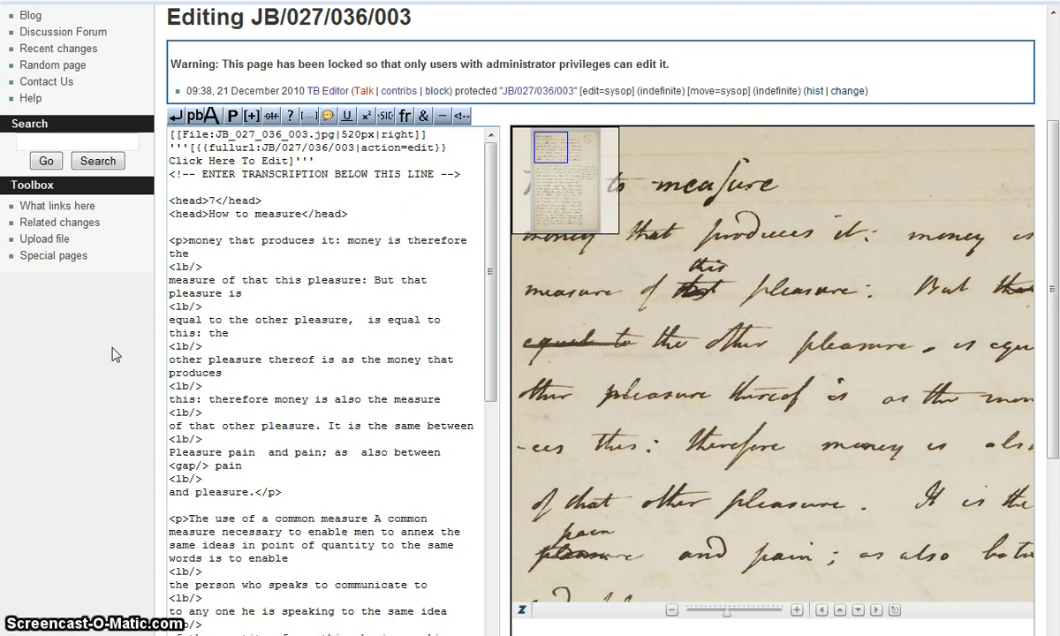
- In the "measure of" line, tag "that" as a deletion and the following "this" as an addition
double_click(244, 280)
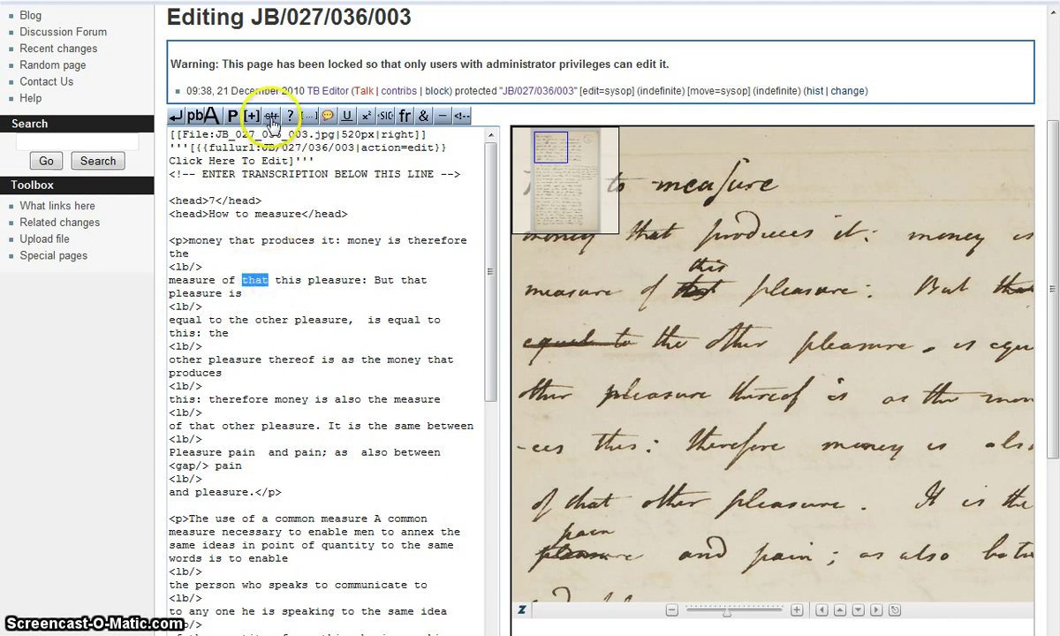
left_click(271, 115)
left_click_drag(348, 279, 374, 279)
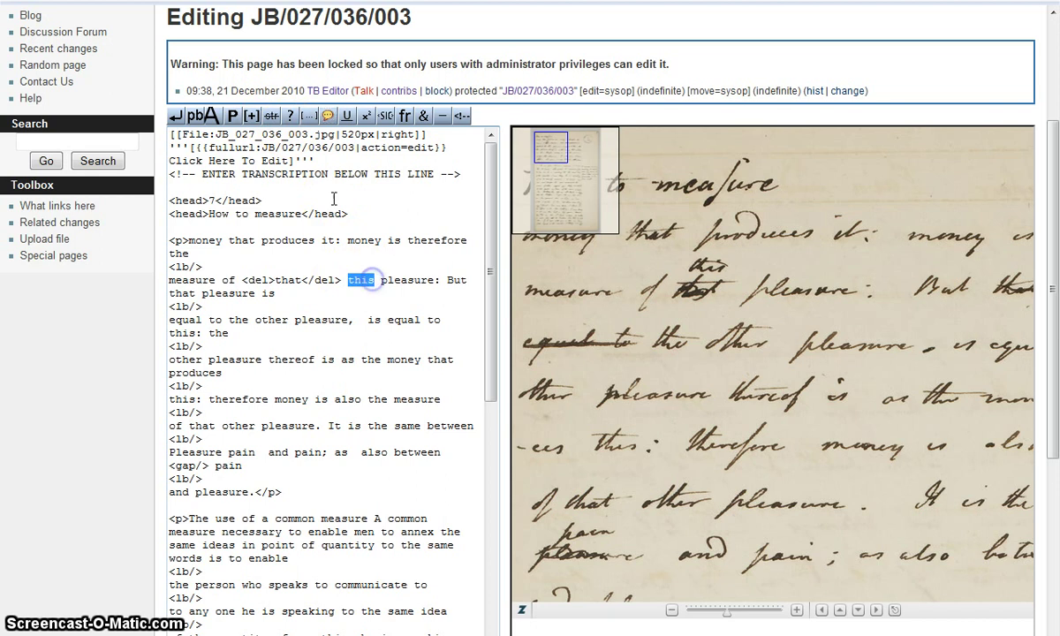
left_click(252, 118)
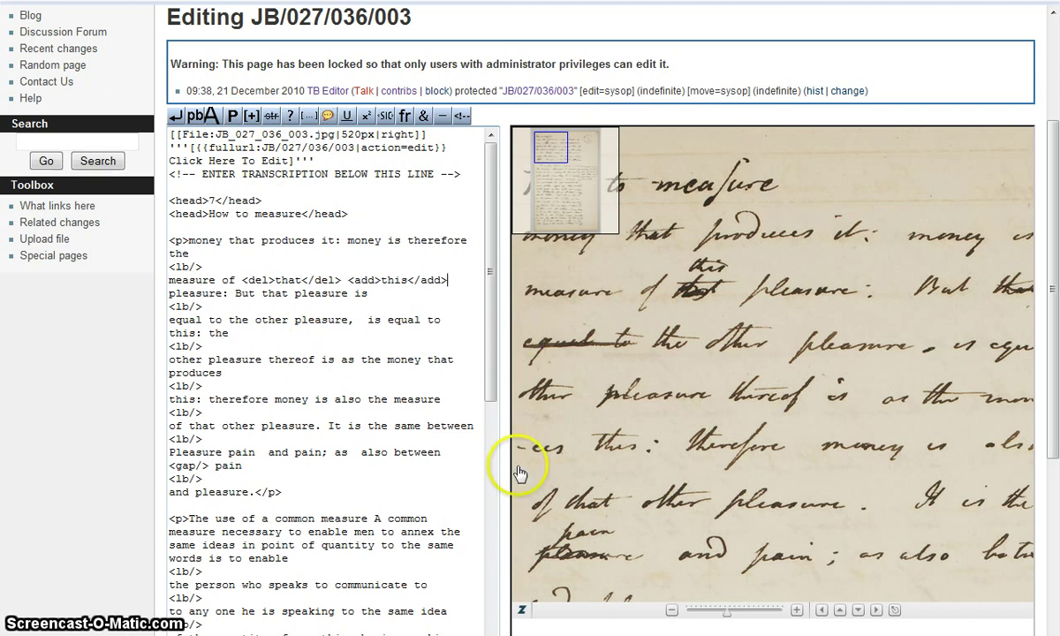
- Tag the crossed-out words from "that pleasure is" through "equal to" as one deletion spanning the line break
left_click(671, 610)
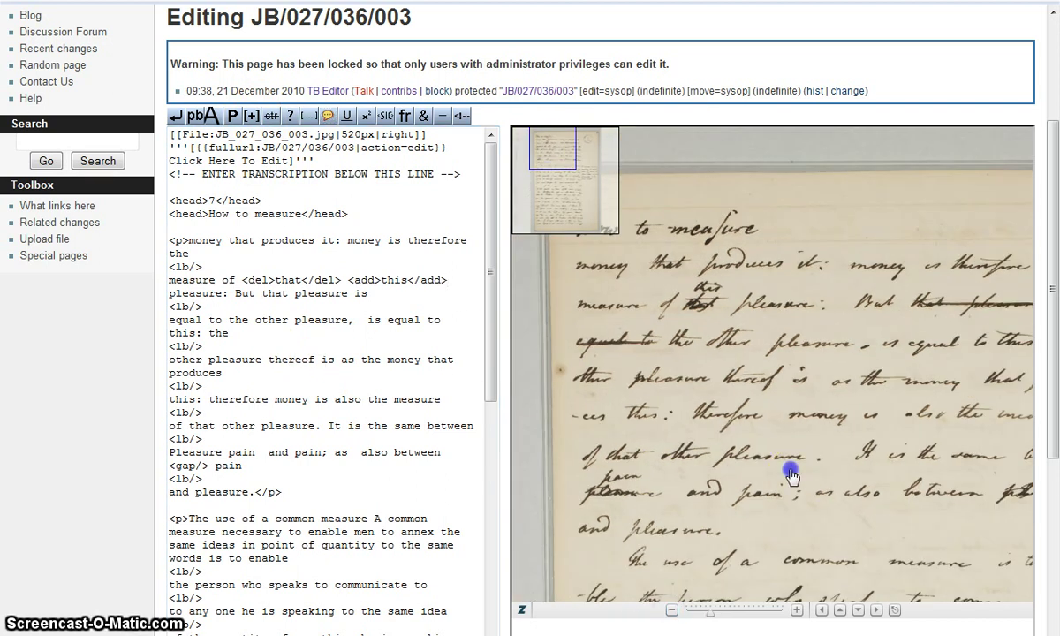
left_click_drag(788, 470, 742, 468)
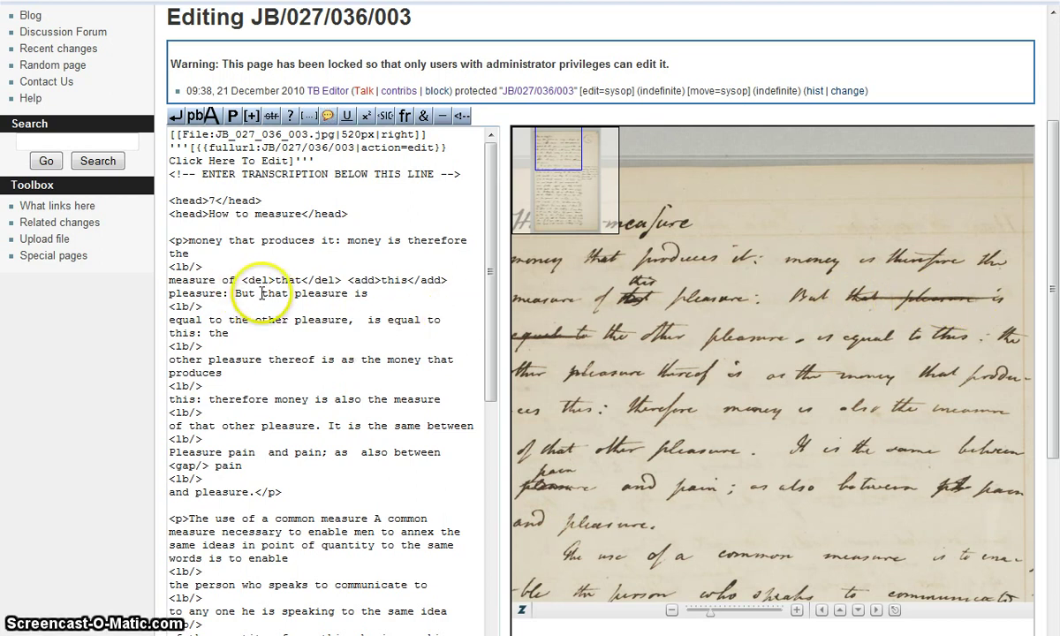
left_click_drag(261, 293, 367, 300)
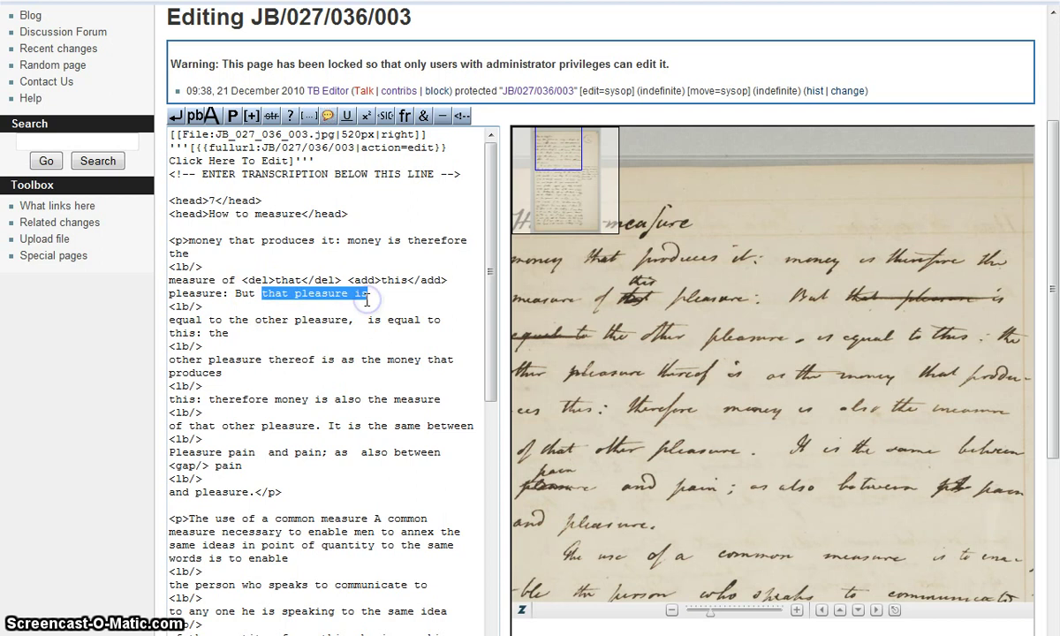
left_click(173, 321)
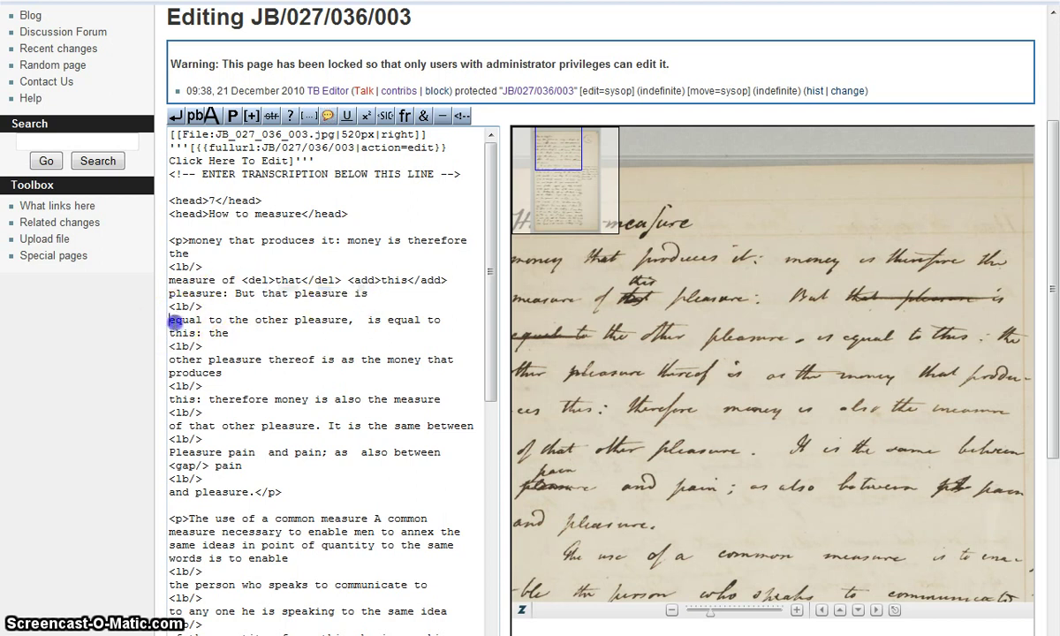
left_click_drag(173, 321, 233, 319)
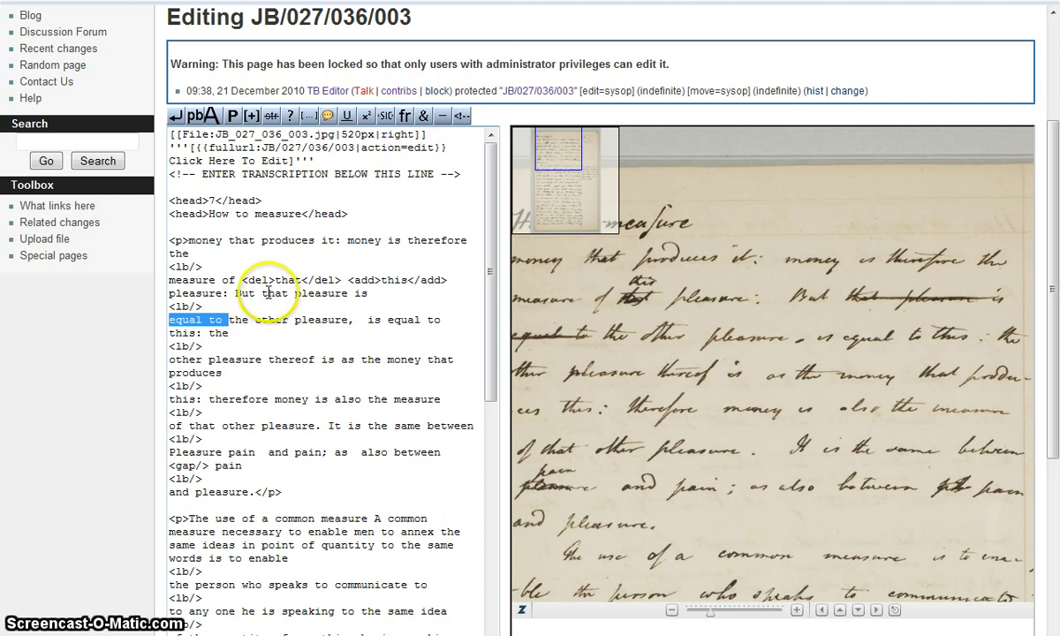
left_click_drag(263, 293, 225, 319)
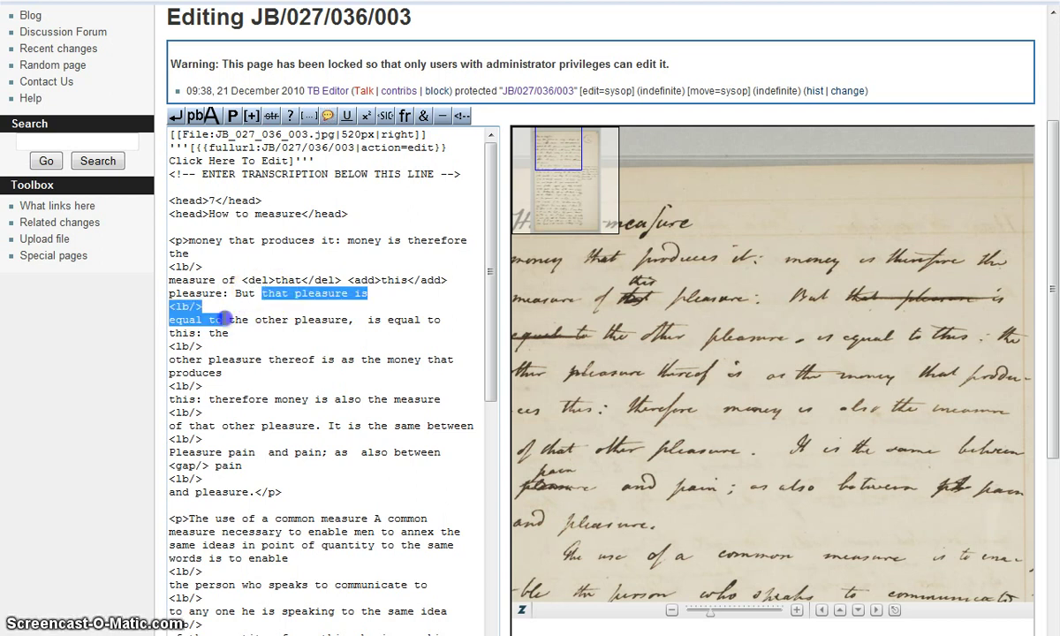
left_click(271, 116)
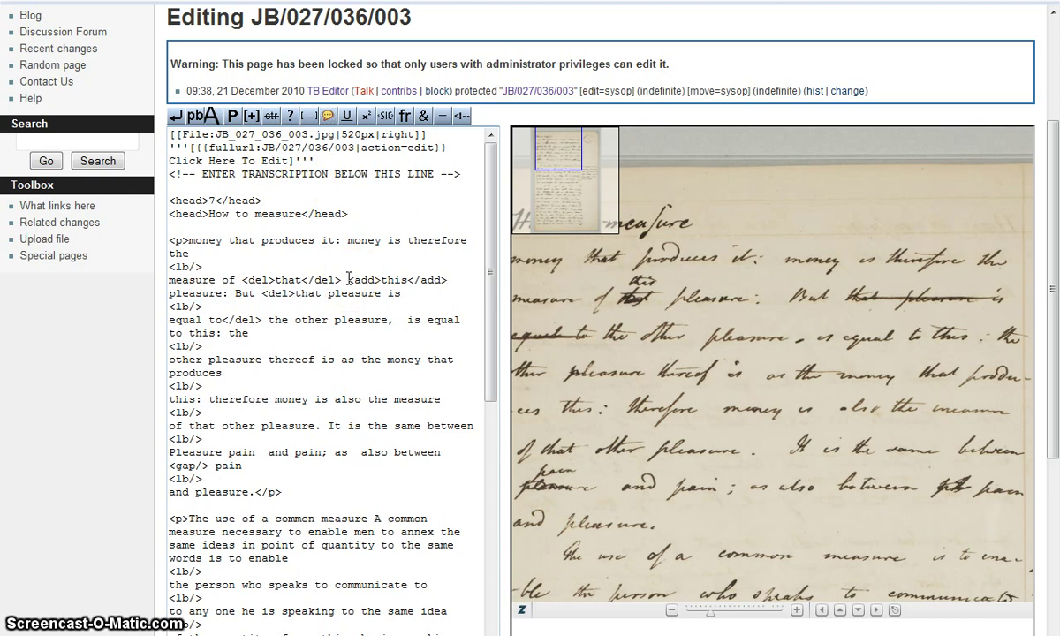
left_click(122, 334)
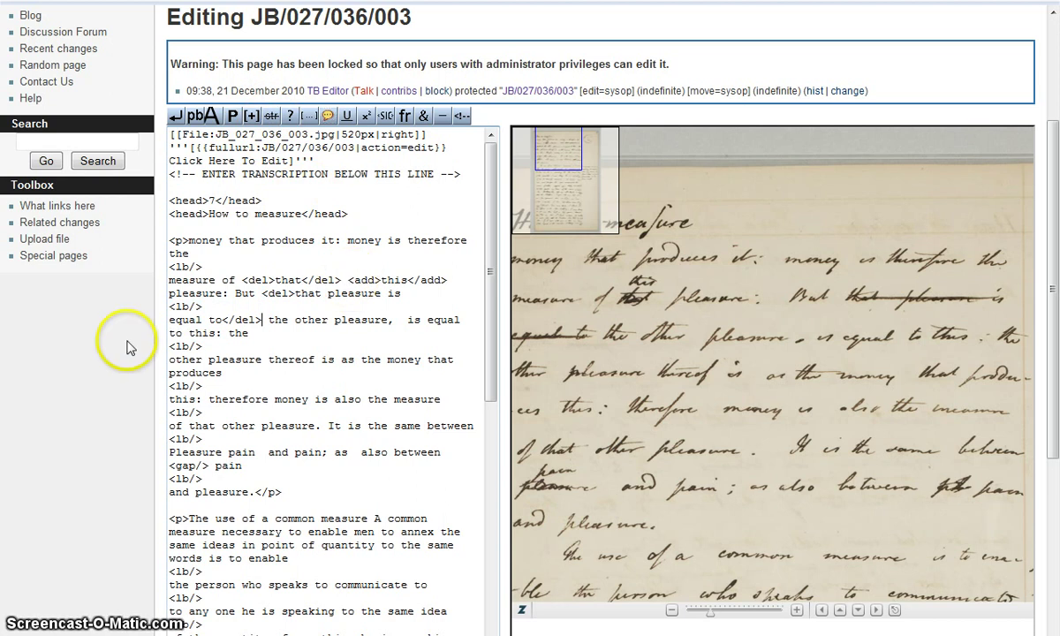
- Lowercase "Pleasure" in the line before "and pain", tag it as a deletion, and tag the following "pain" as an addition
left_click(818, 305)
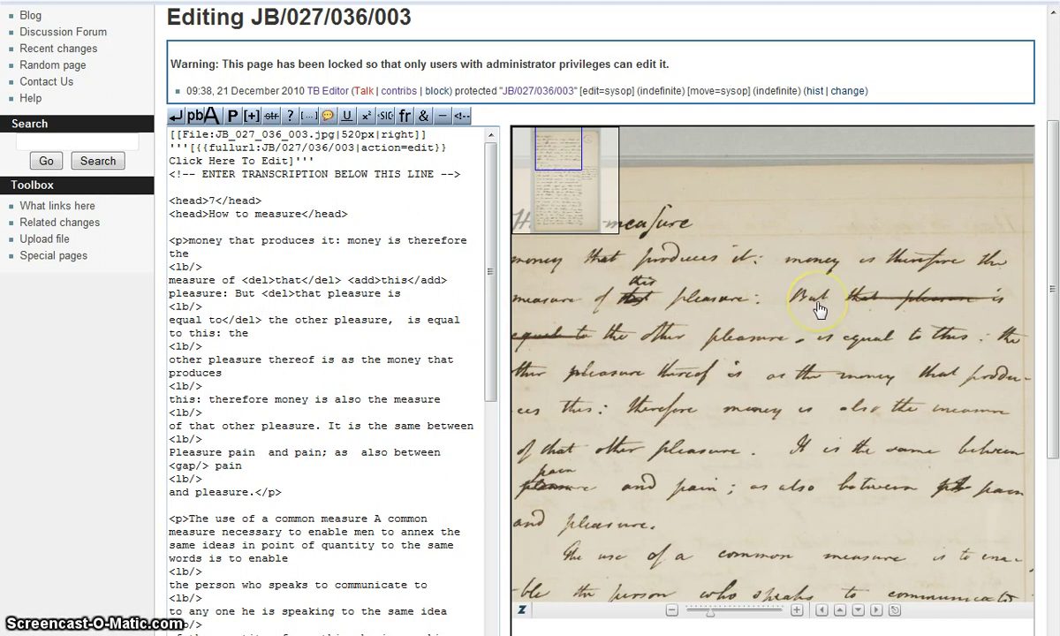
left_click(782, 303)
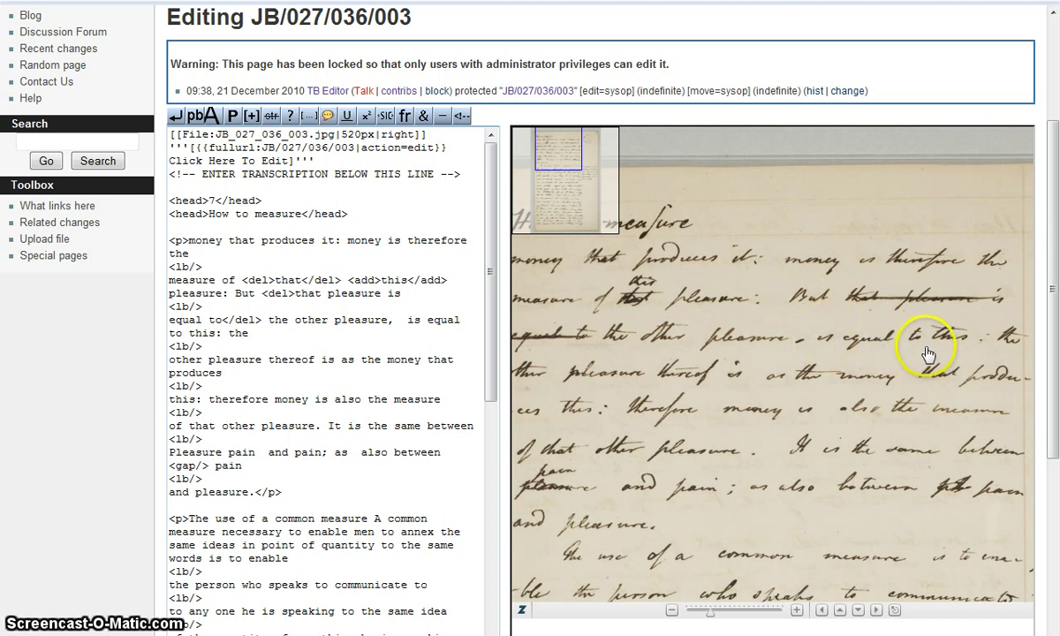
left_click(357, 408)
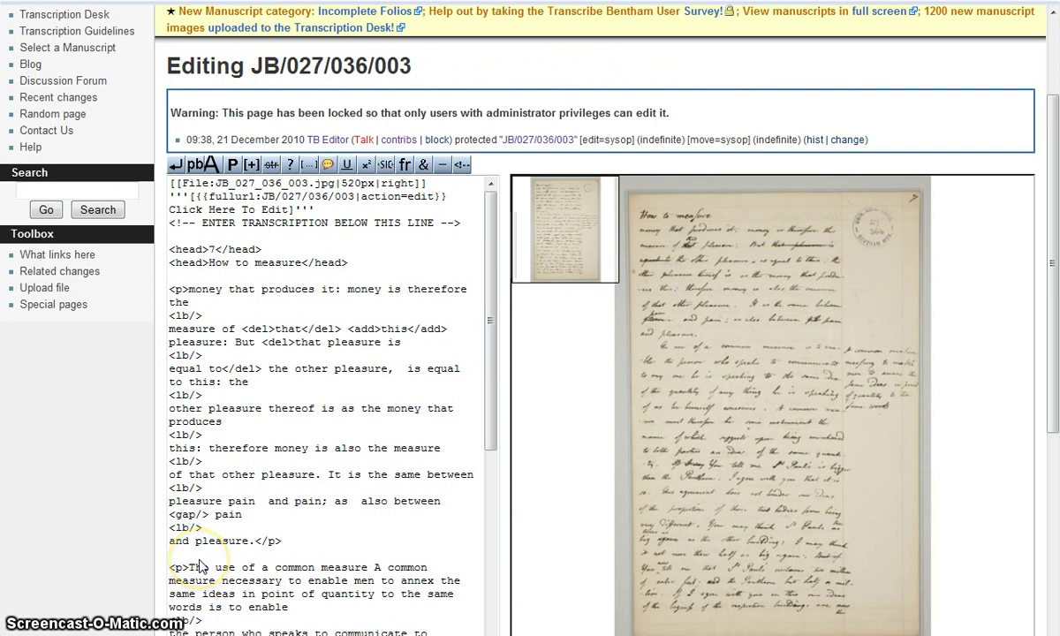
double_click(673, 327)
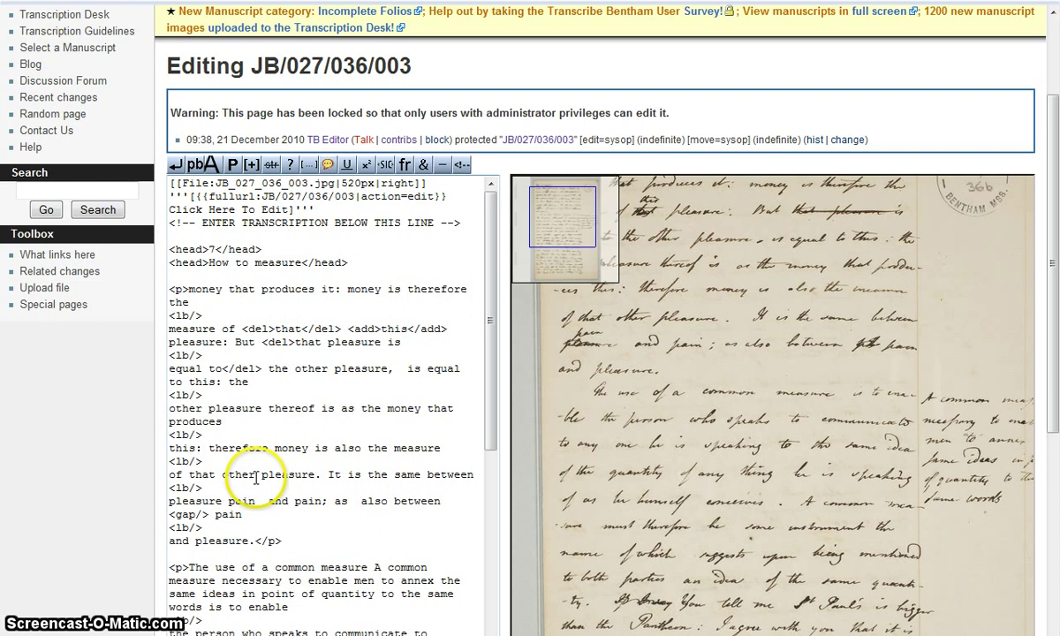
double_click(172, 502)
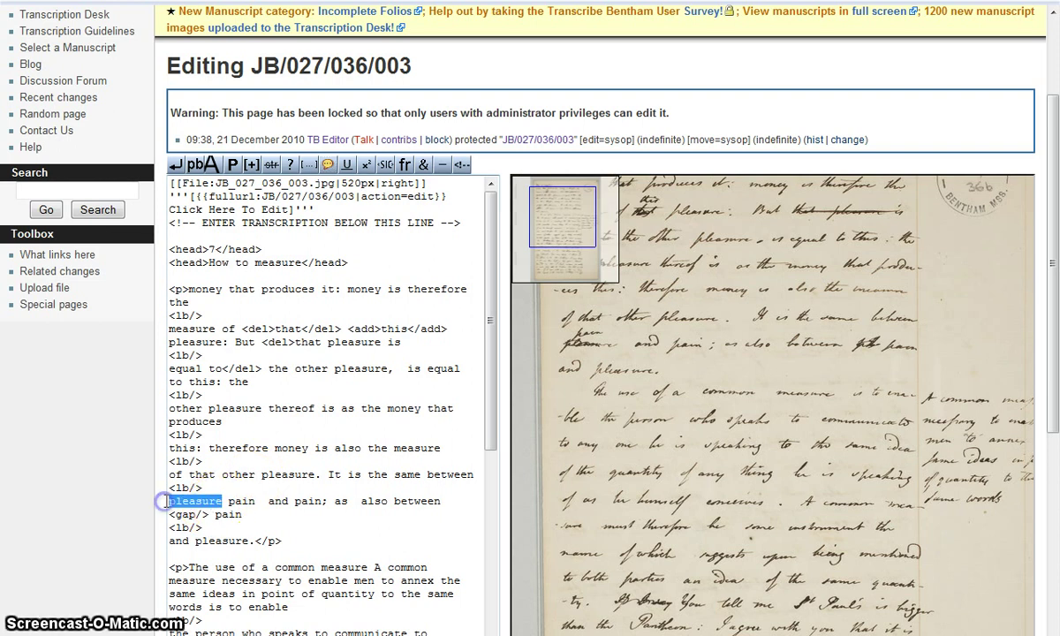
left_click(271, 165)
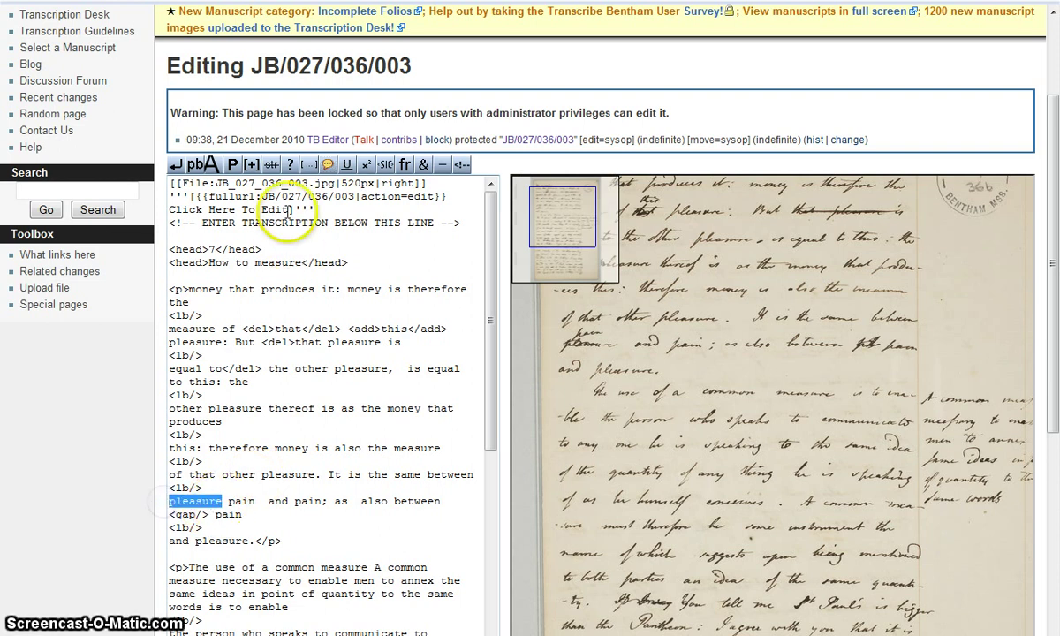
double_click(314, 501)
left_click(251, 168)
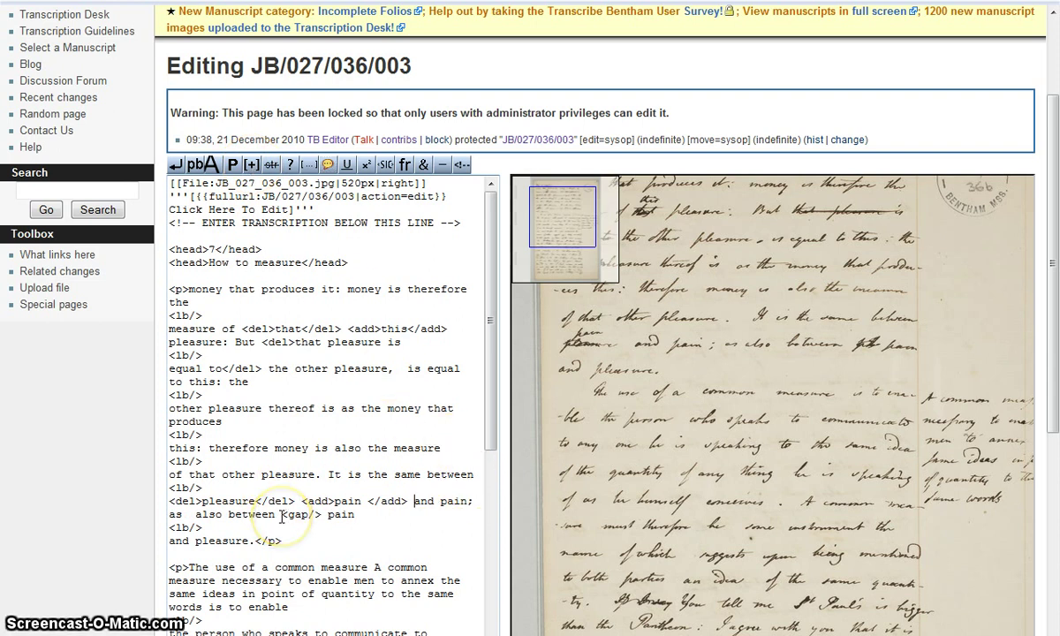
- Tag the gap marker after "also between" as a deletion
left_click_drag(281, 517, 321, 516)
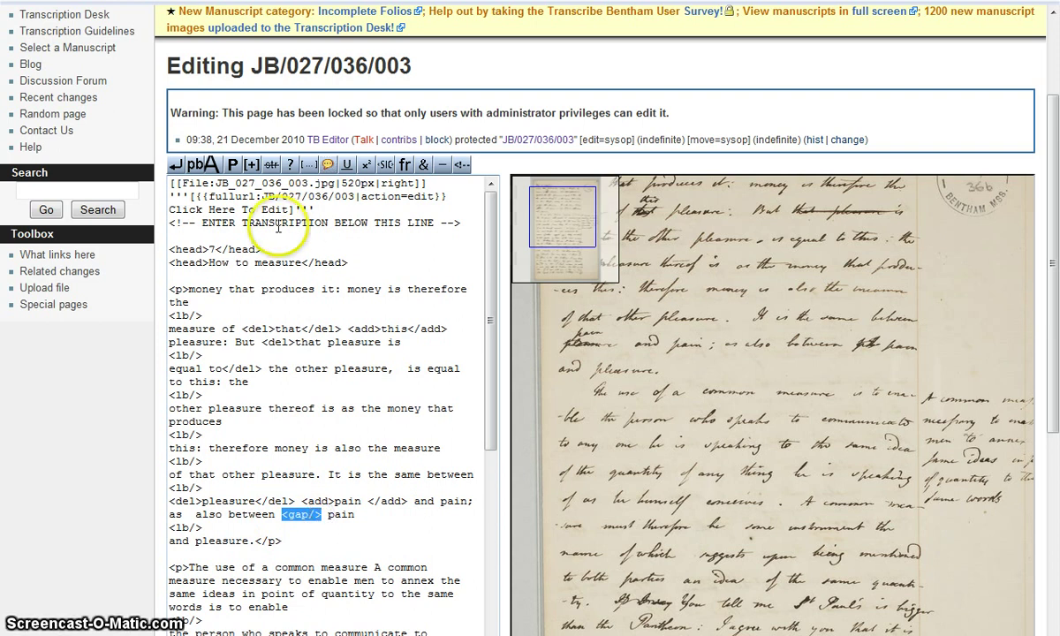
left_click(271, 165)
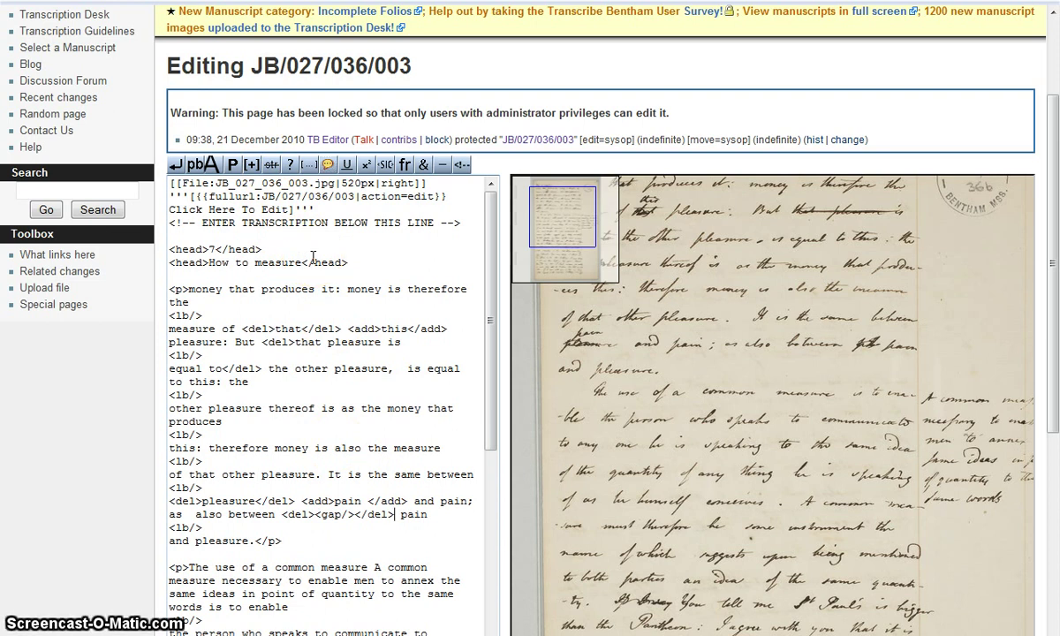
left_click(279, 437)
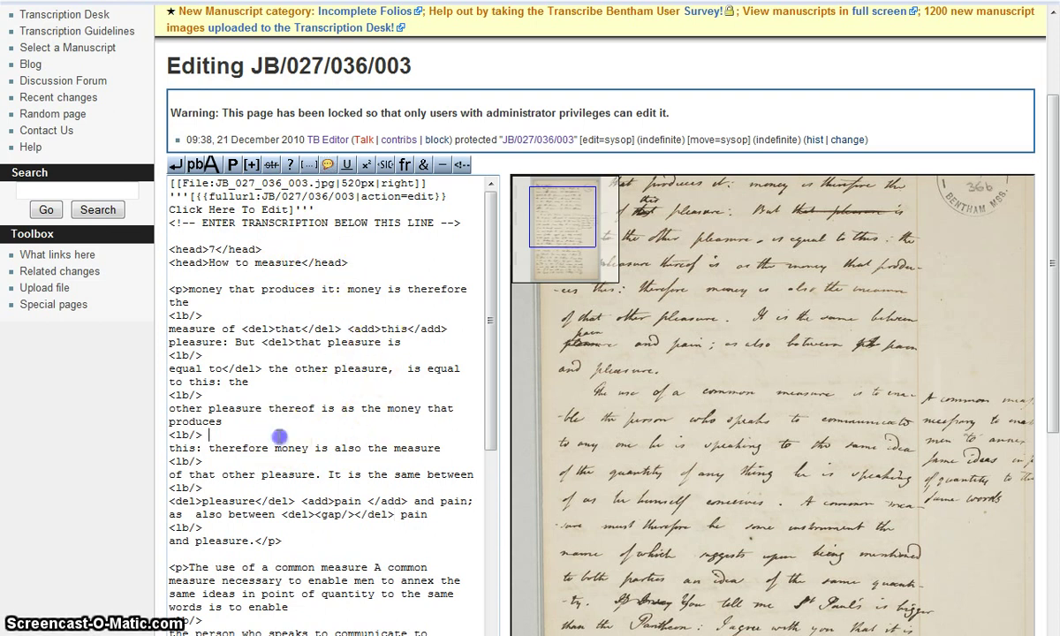
- Tag the crossed-out "If I say" before "You tell me St Paul's" as a deletion
scroll(279, 437, "down", 6)
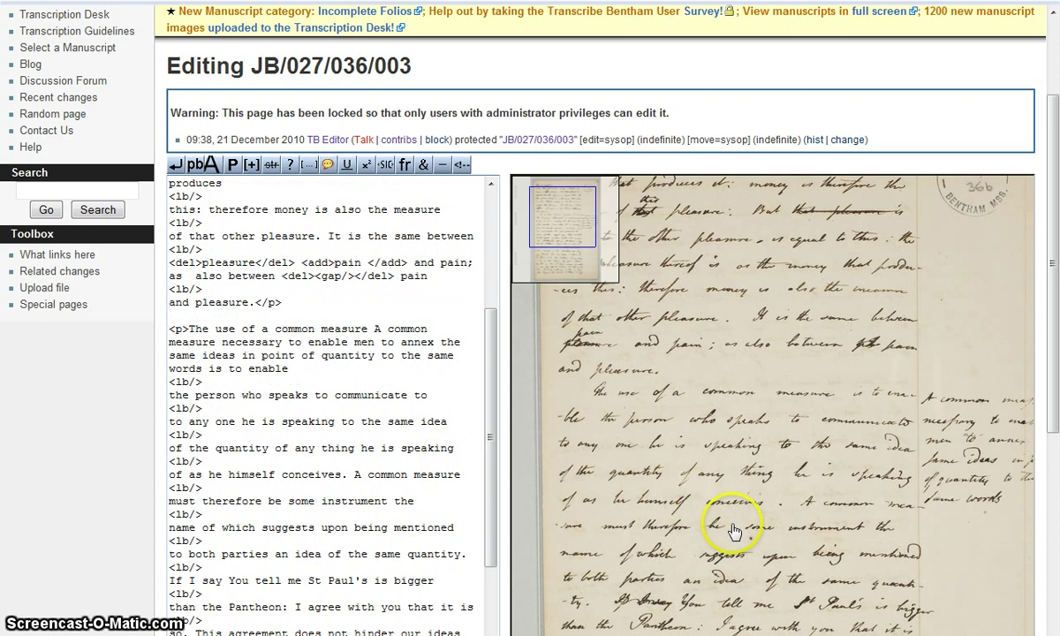
left_click_drag(672, 558, 725, 424)
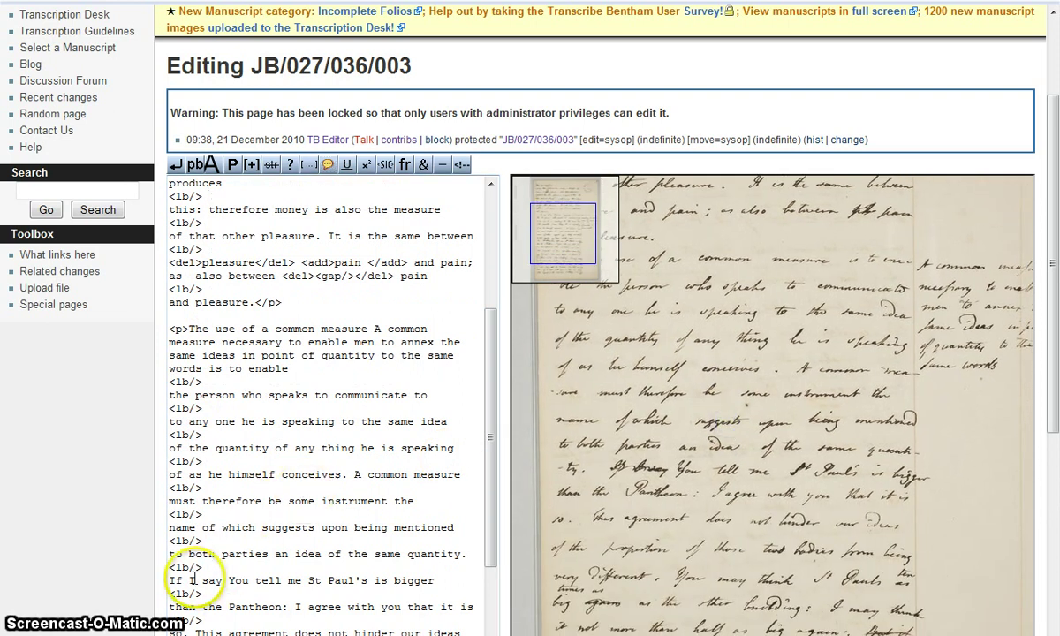
left_click_drag(169, 580, 226, 580)
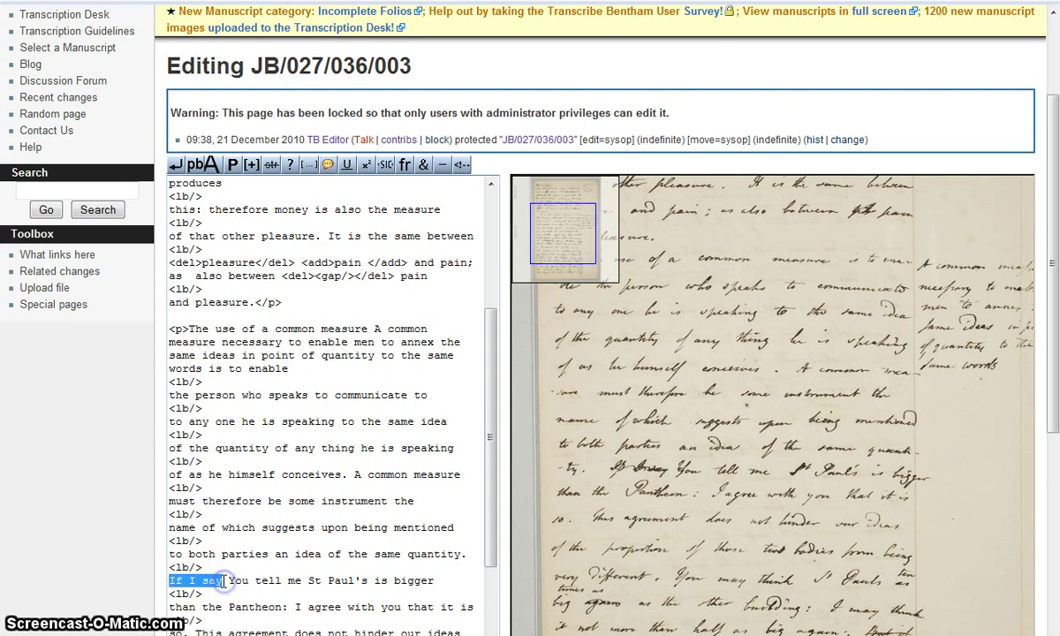
left_click(272, 165)
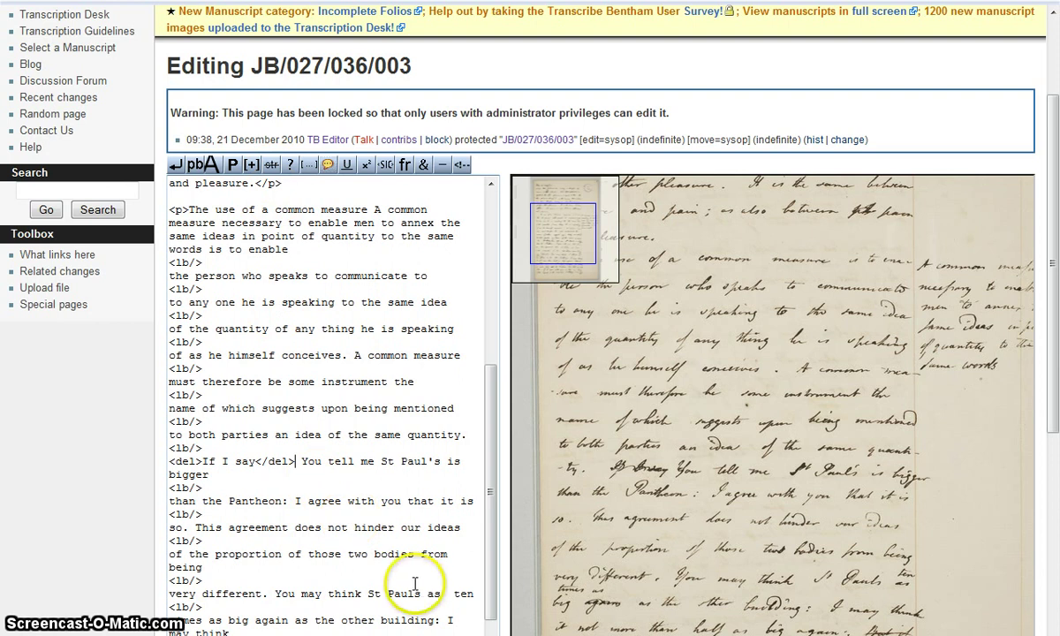
- Tag "ten" at the end of the "You may think St Pauls as" line as an addition
scroll(363, 542, "down", 1)
double_click(463, 554)
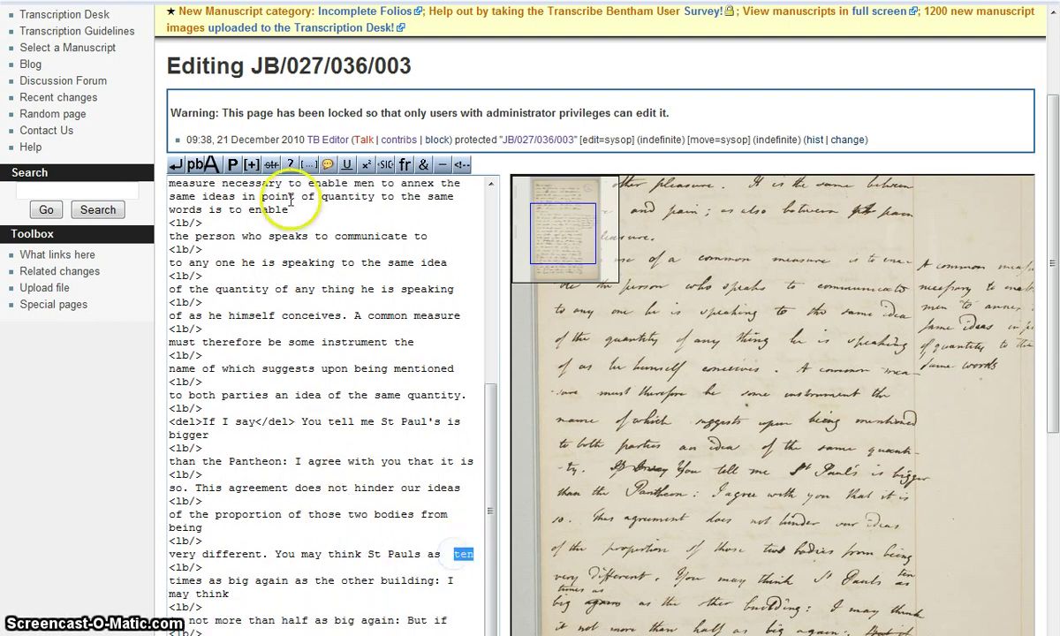
left_click(251, 164)
- In the line before "the other building", tag "times as" as an addition and "again" as a deletion
scroll(261, 426, "down", 2)
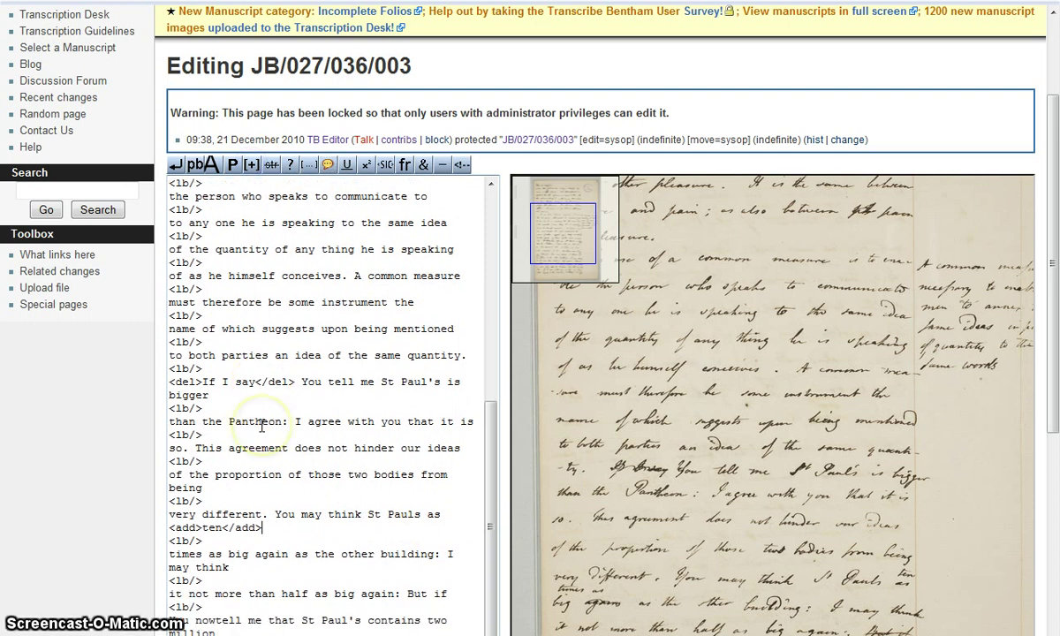
left_click_drag(558, 606, 598, 455)
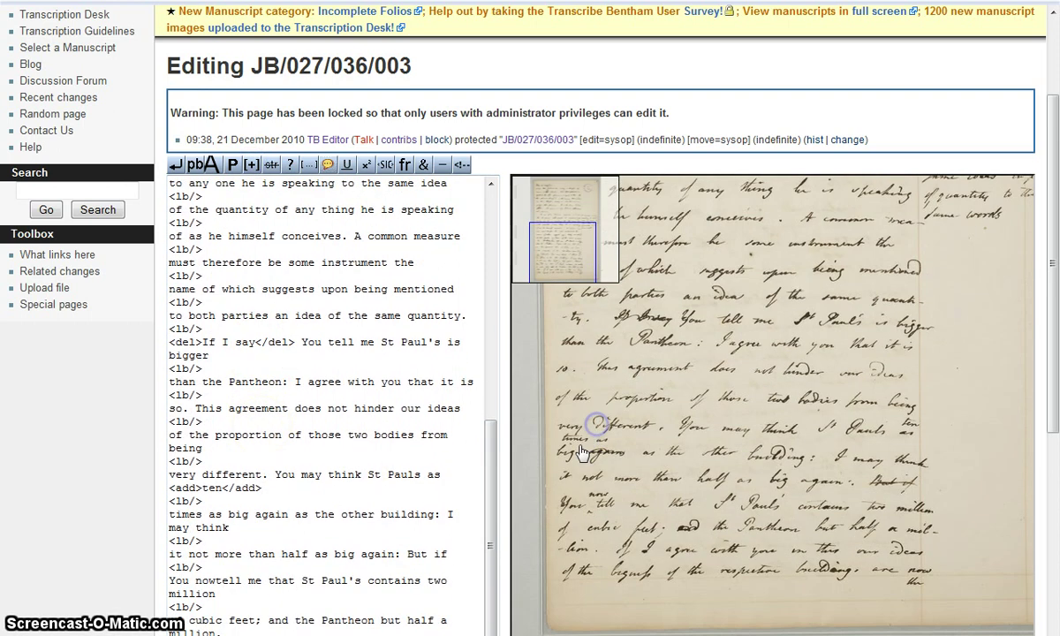
scroll(548, 429, "up", 2)
left_click(643, 444)
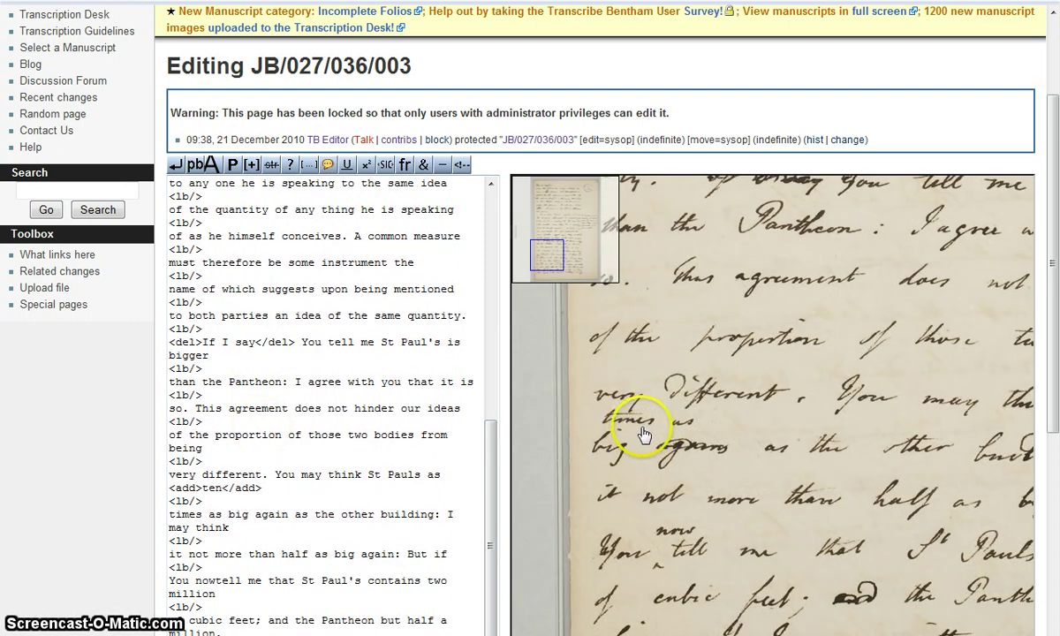
left_click(170, 515)
left_click_drag(170, 515, 219, 515)
left_click(250, 164)
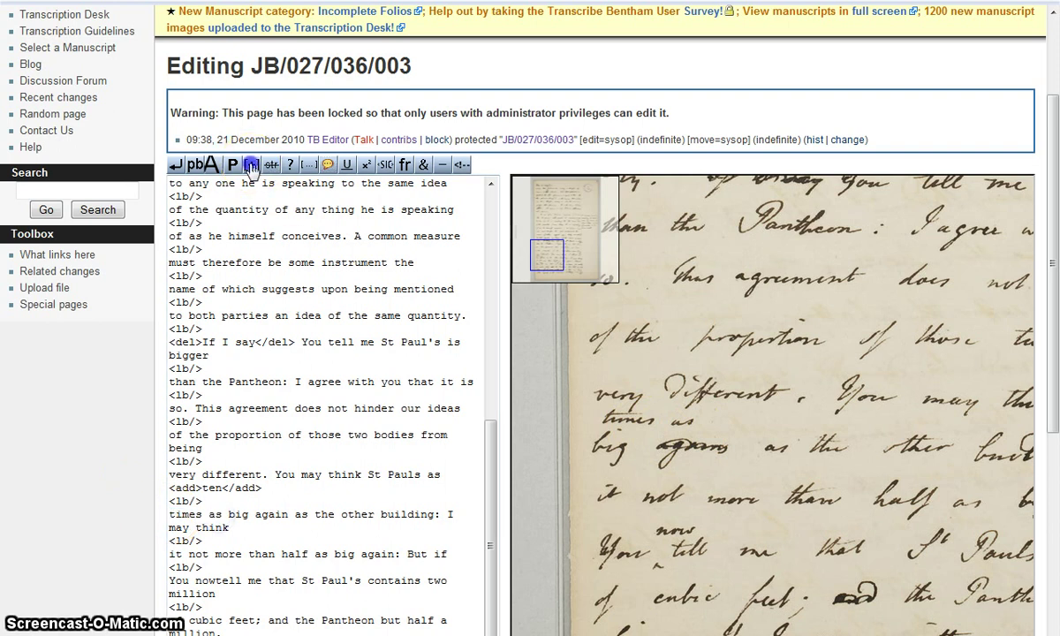
double_click(343, 514)
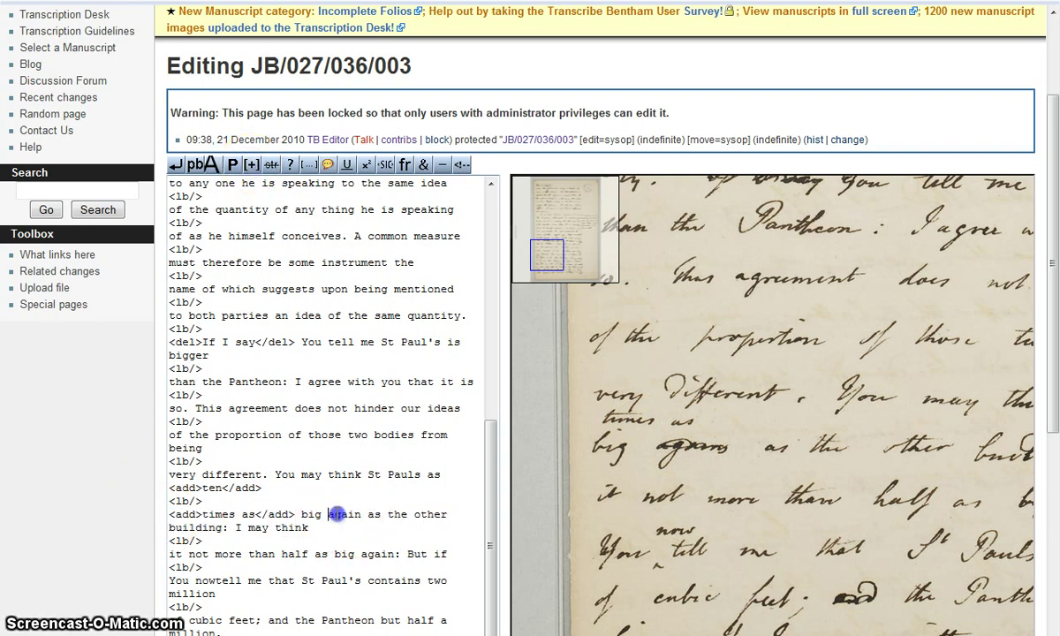
left_click(271, 164)
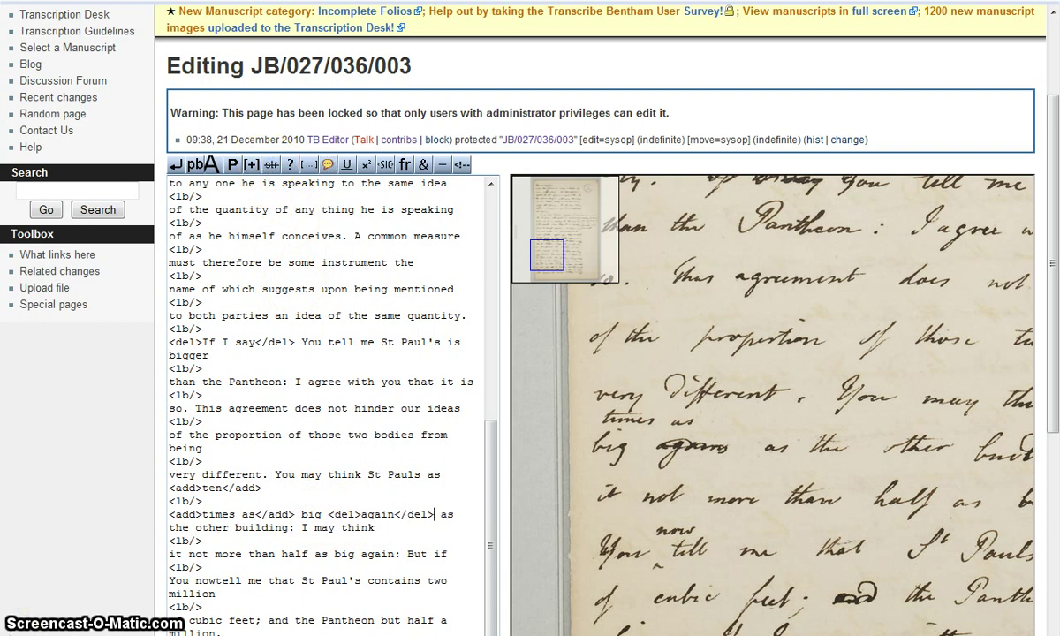
- Separate "now" from "tell" and tag it as an addition, and tag "and" before "the Pantheon" as a deletion
scroll(71, 579, "down", 1)
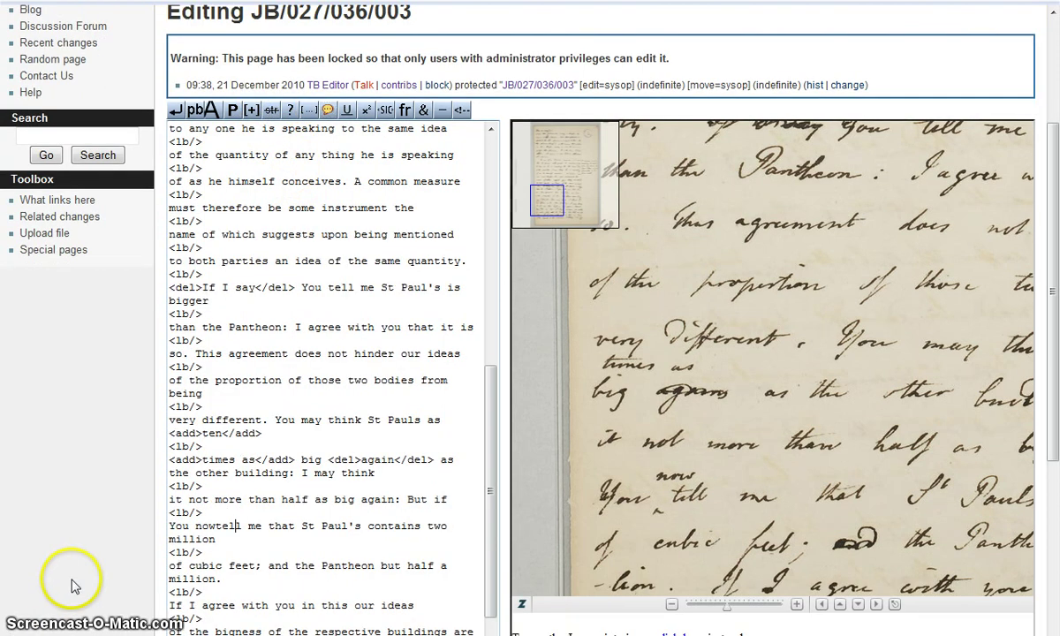
left_click(671, 605)
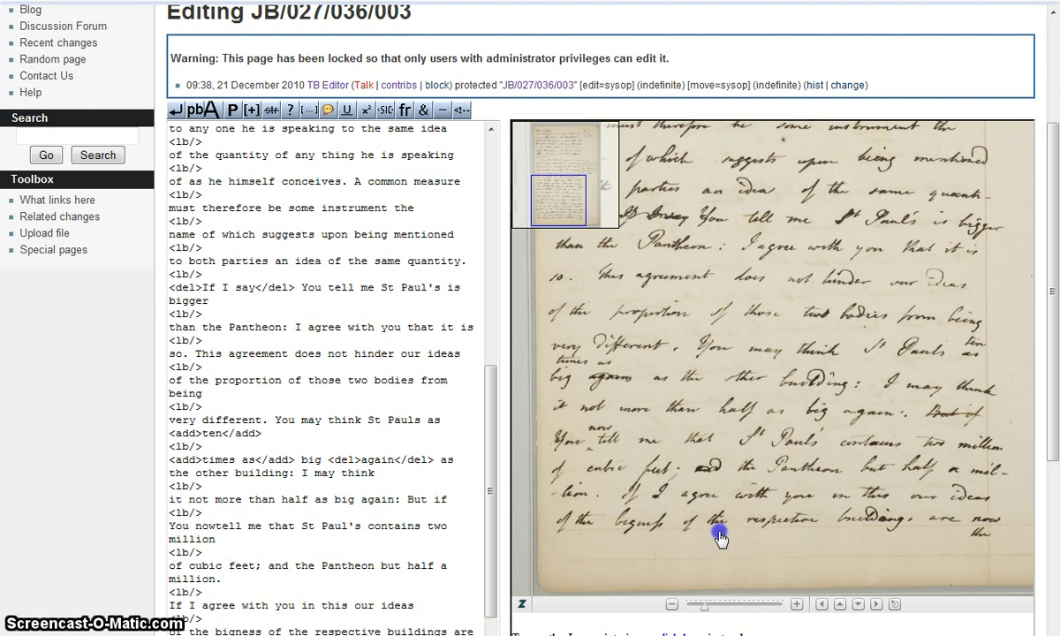
left_click_drag(720, 537, 700, 534)
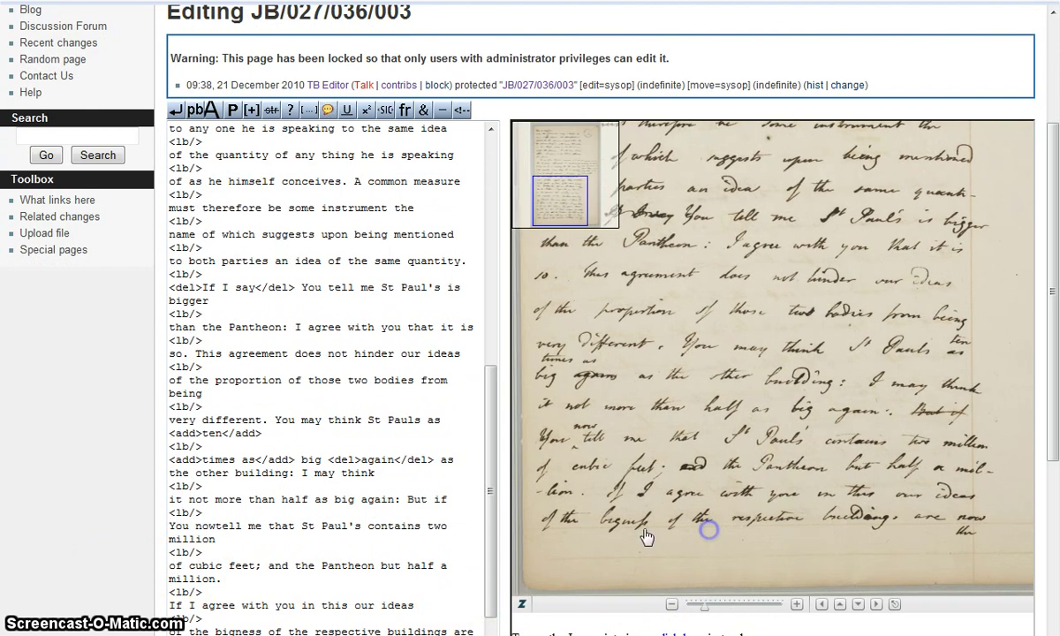
left_click(217, 525)
double_click(202, 525)
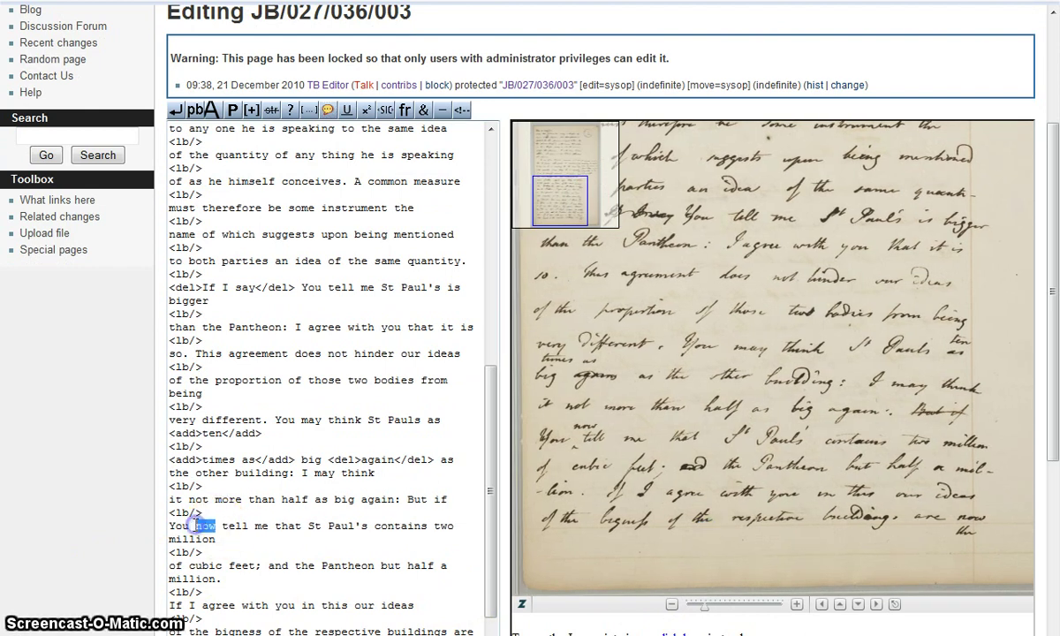
left_click(251, 110)
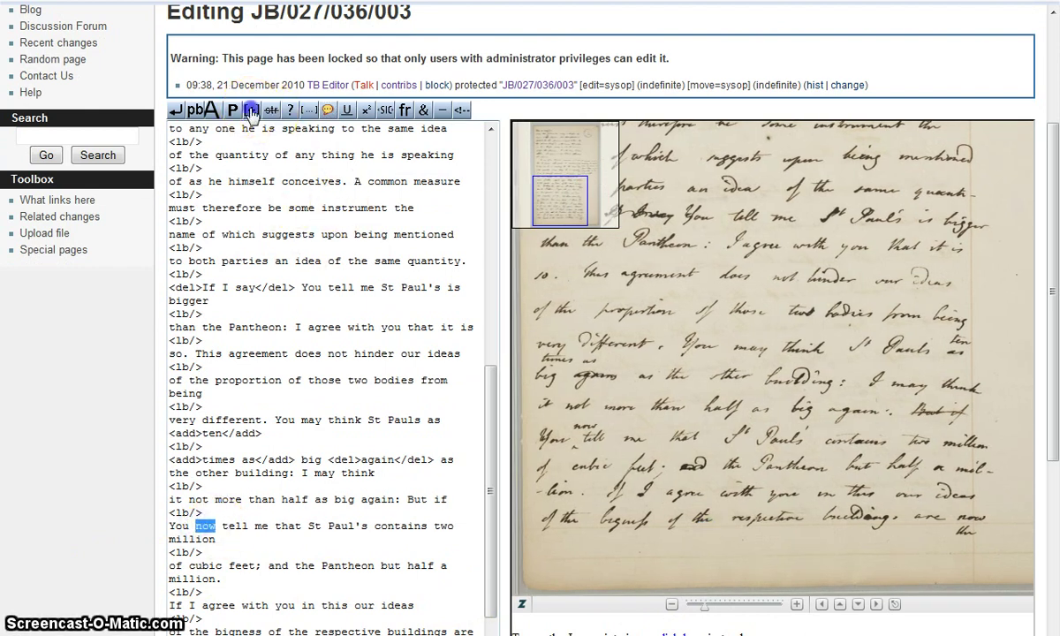
left_click(252, 111)
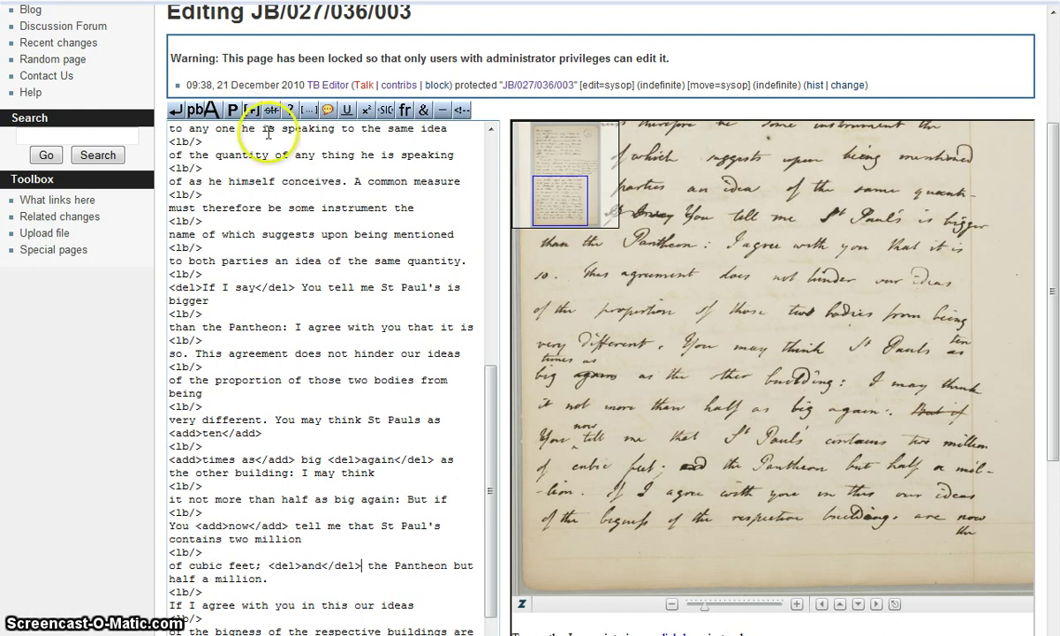
- Tag "But if" after "half as big again:" as a deletion and the final "the" of the second paragraph as an addition
left_click_drag(408, 500, 446, 500)
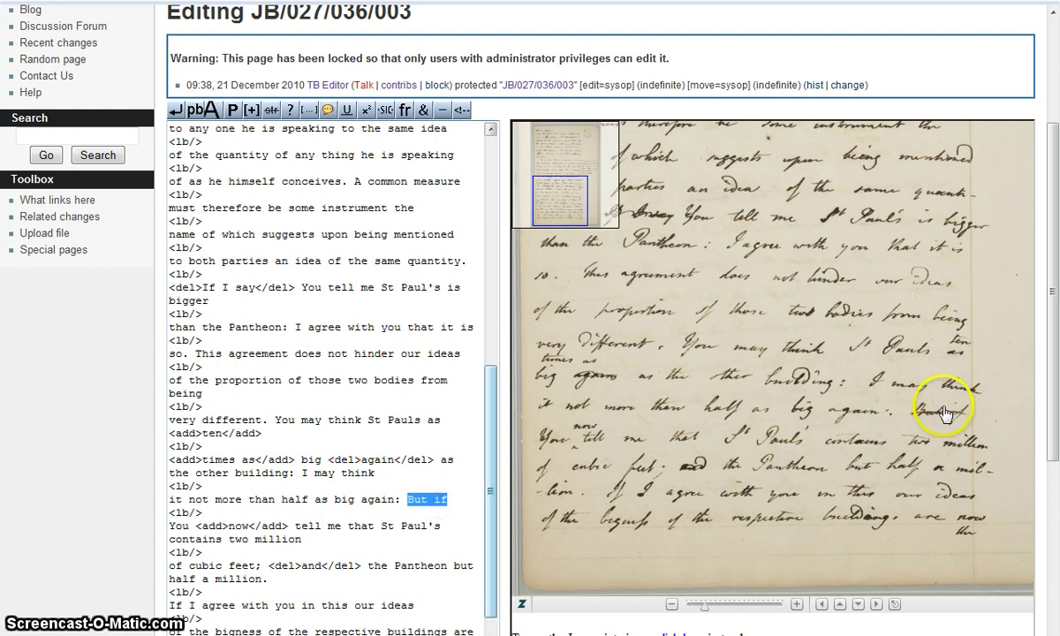
left_click(272, 112)
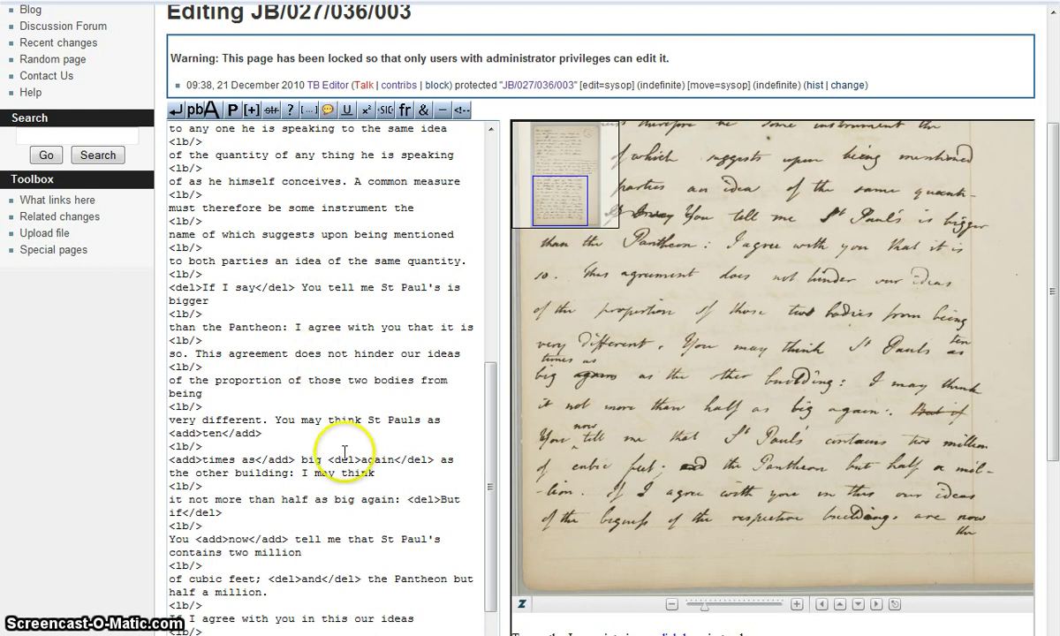
scroll(332, 492, "down", 2)
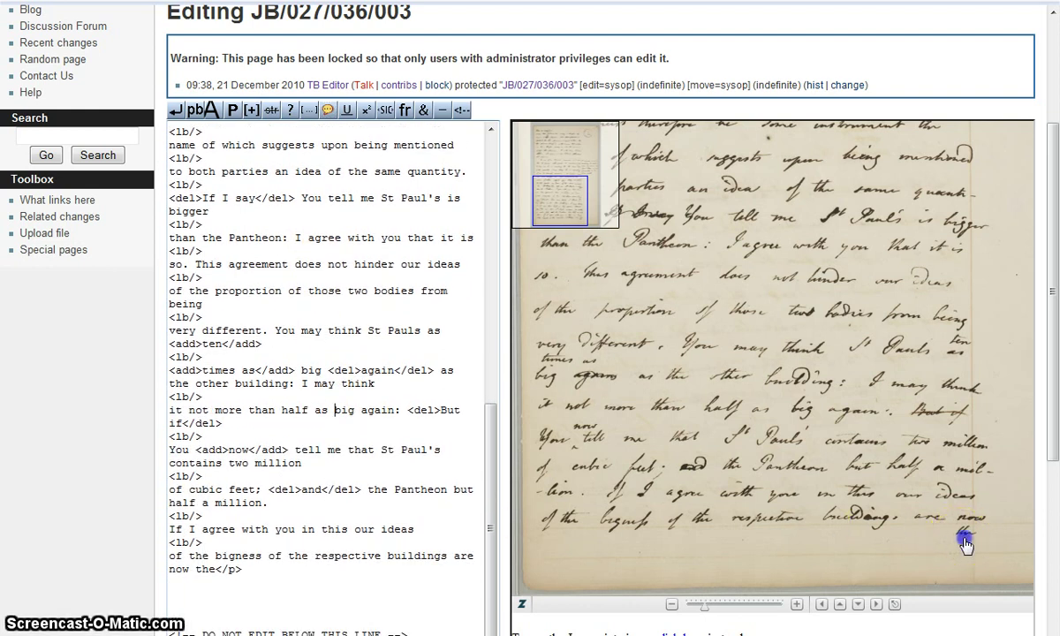
scroll(914, 516, "up", 3)
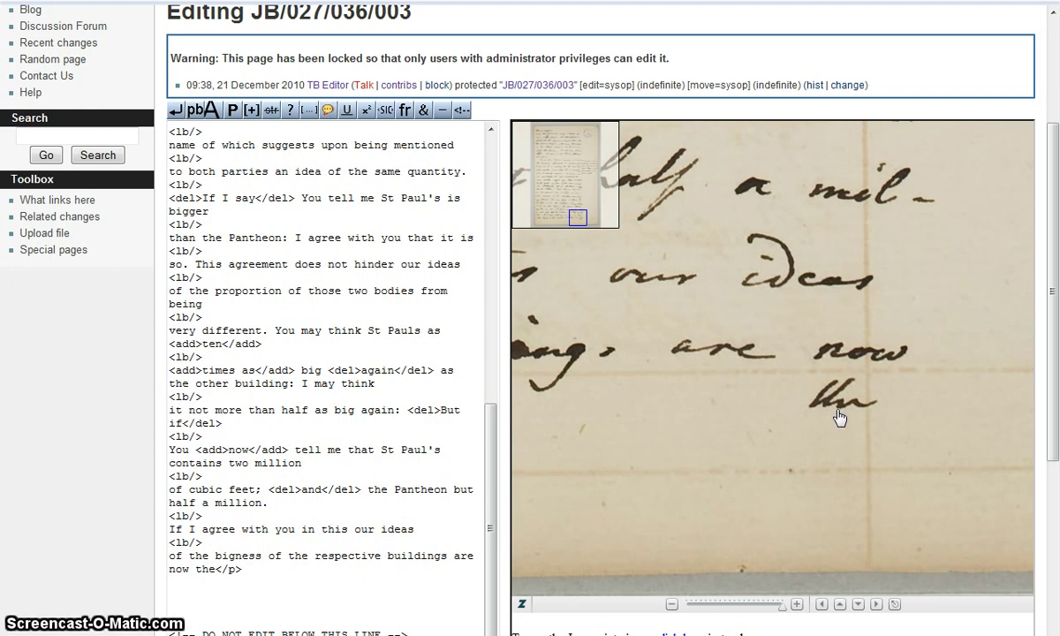
double_click(213, 569)
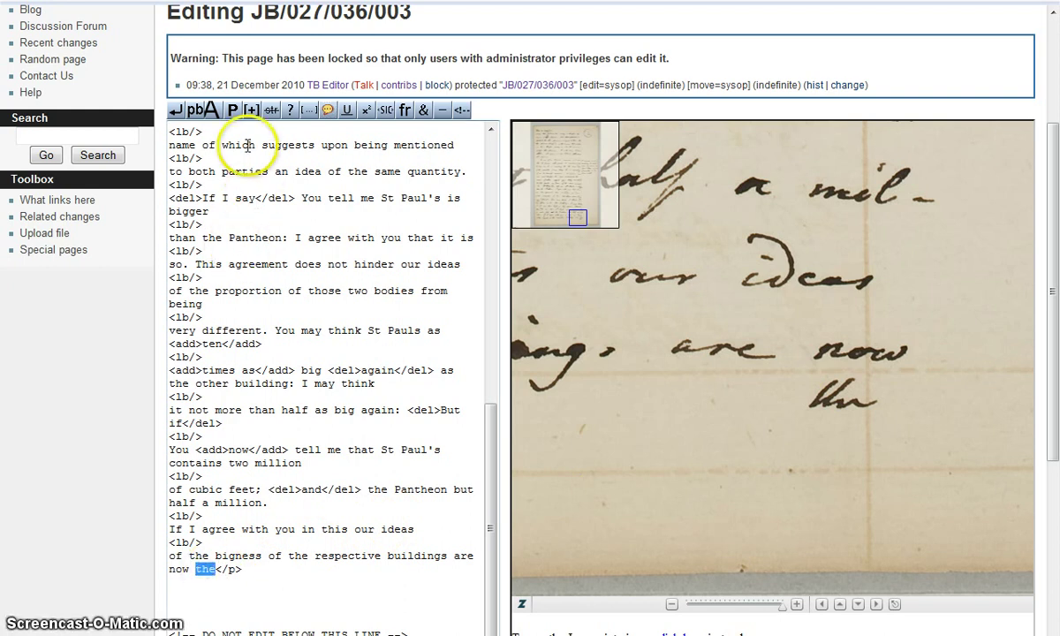
left_click(251, 109)
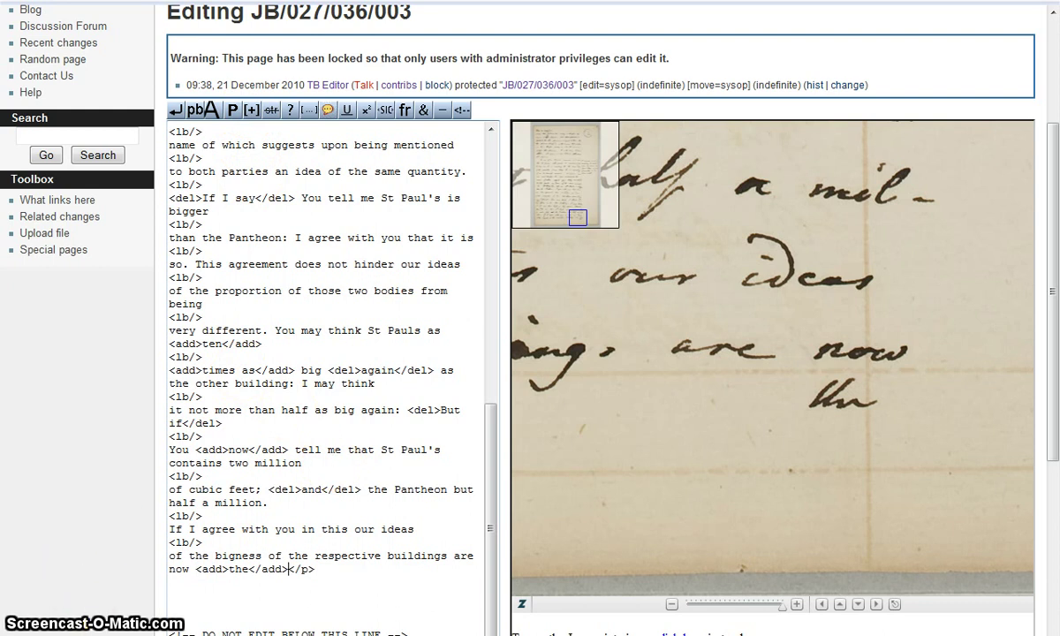
- Move "is to enable" directly after "The use of a common measure", ahead of the marginal note text in the second paragraph
scroll(88, 442, "down", 1)
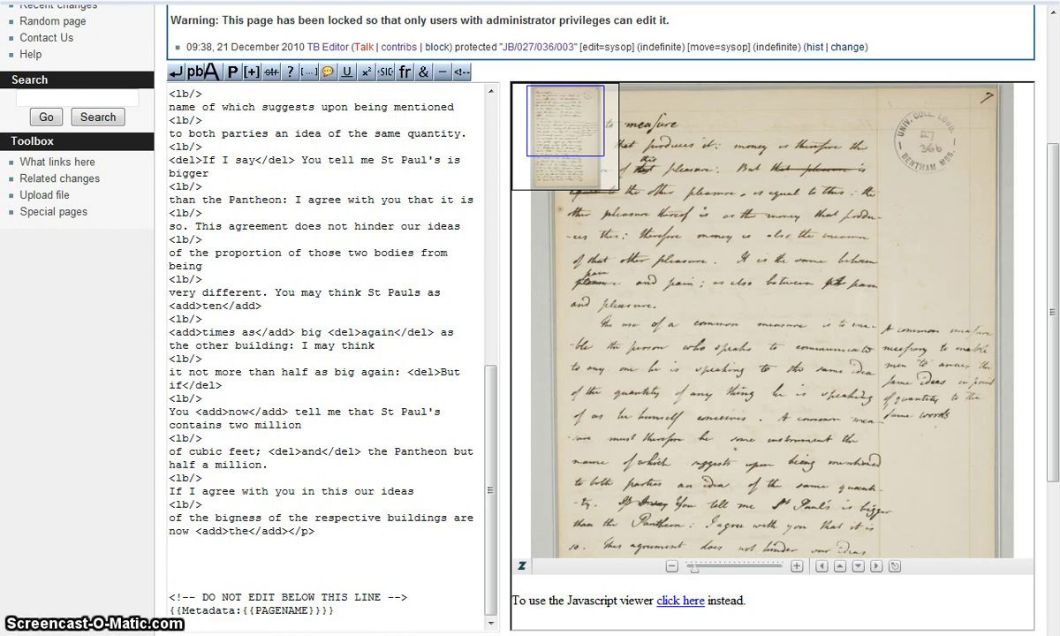
left_click(906, 512)
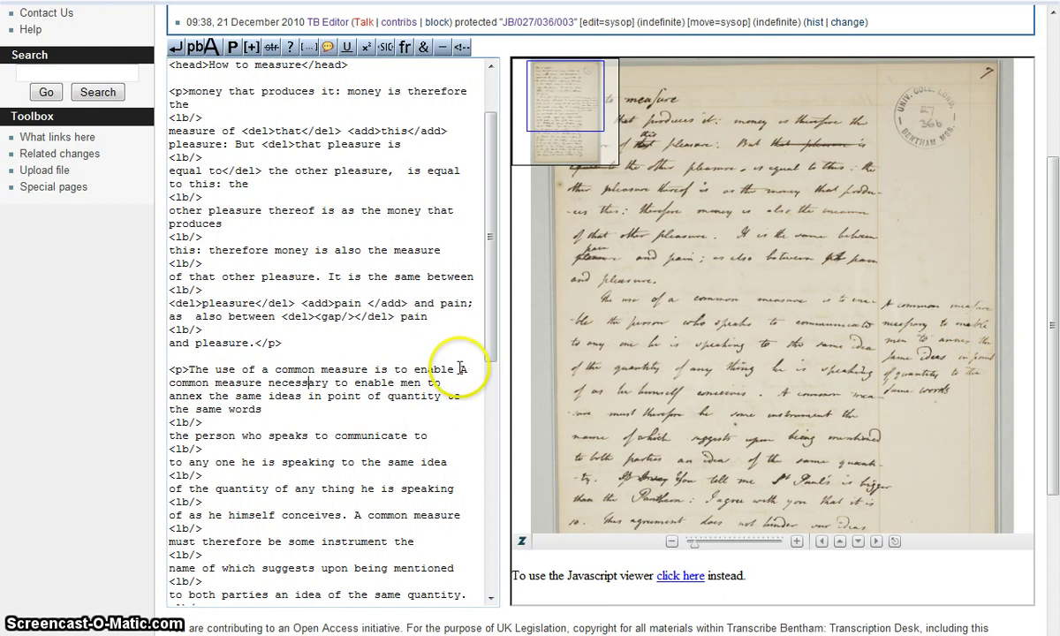
- Tag "A common measure necessary to enable men to annex the same ideas in point of quantity to the same words" as a note
left_click_drag(462, 369, 261, 409)
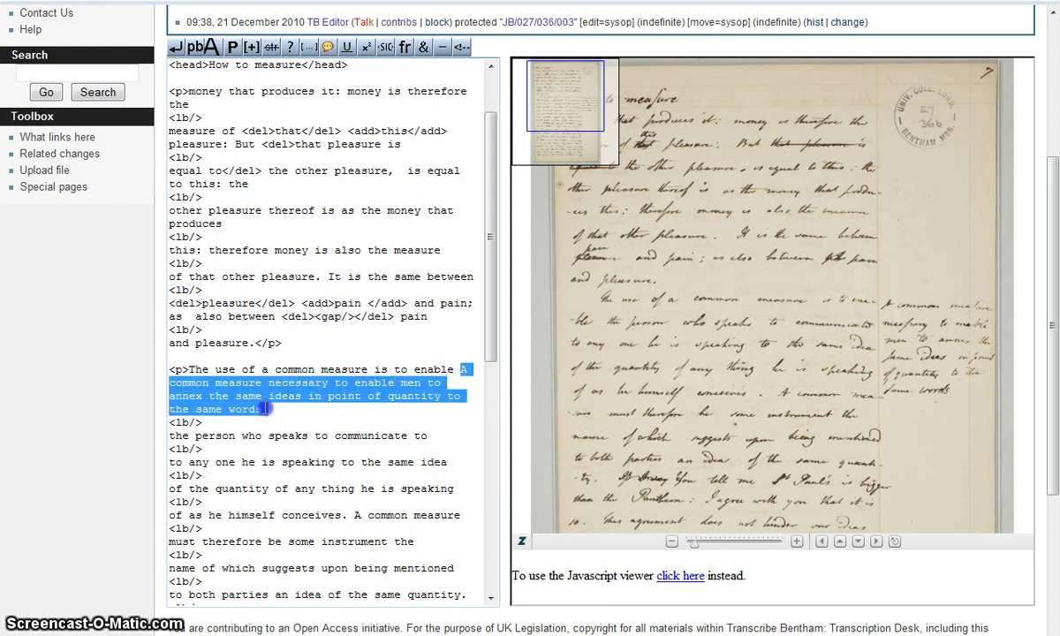
left_click(327, 47)
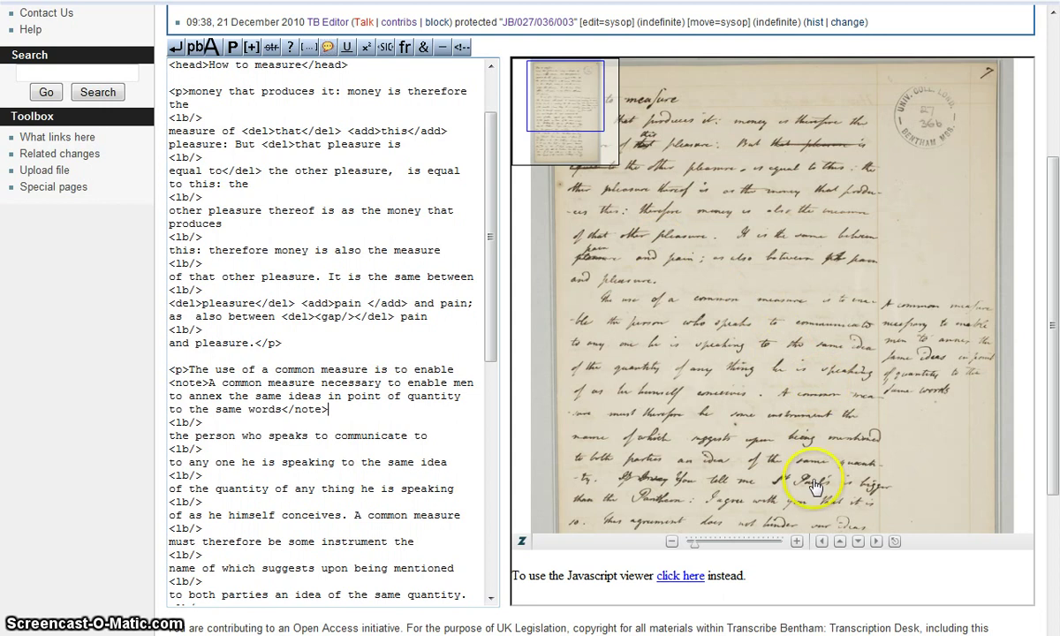
- Tag the apostrophe-less "St Pauls" after "You may think" as a sic reading, checking it against the manuscript image
scroll(989, 397, "down", 1)
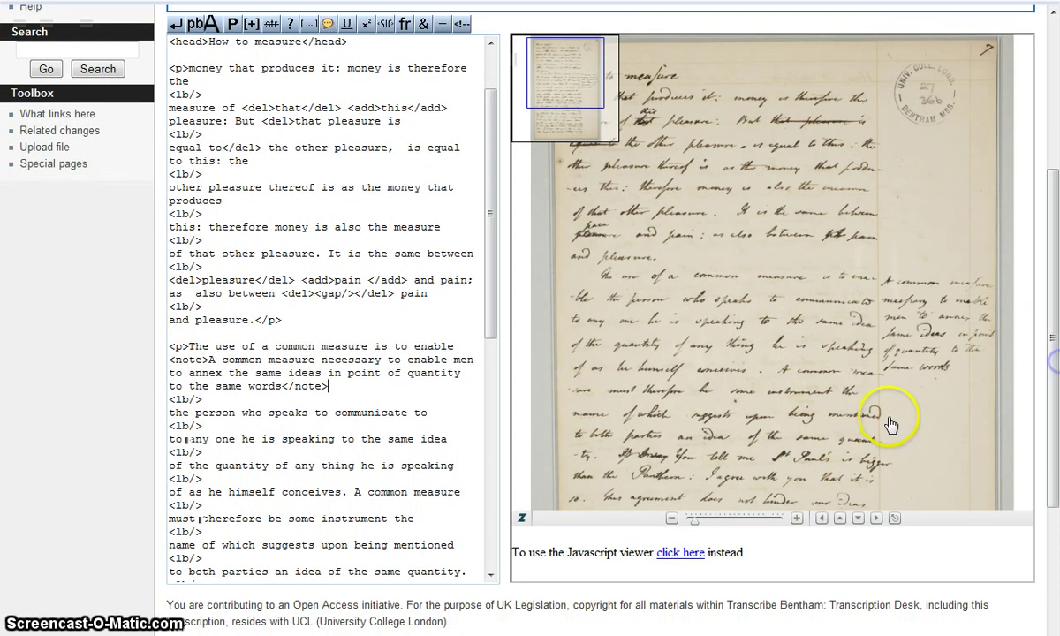
left_click_drag(877, 363, 871, 260)
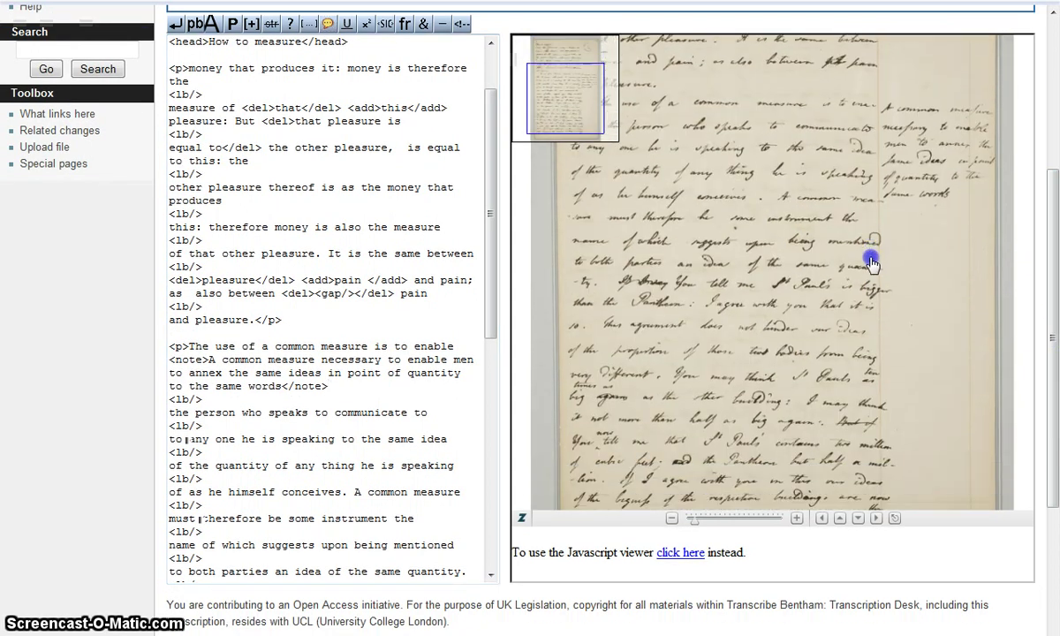
double_click(833, 385)
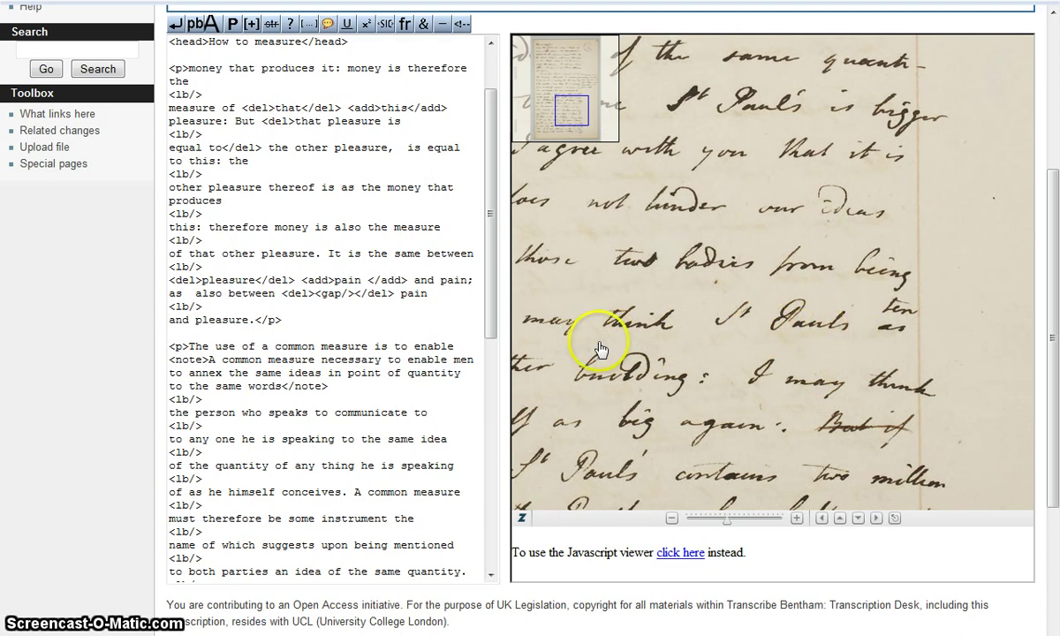
left_click_drag(488, 220, 497, 416)
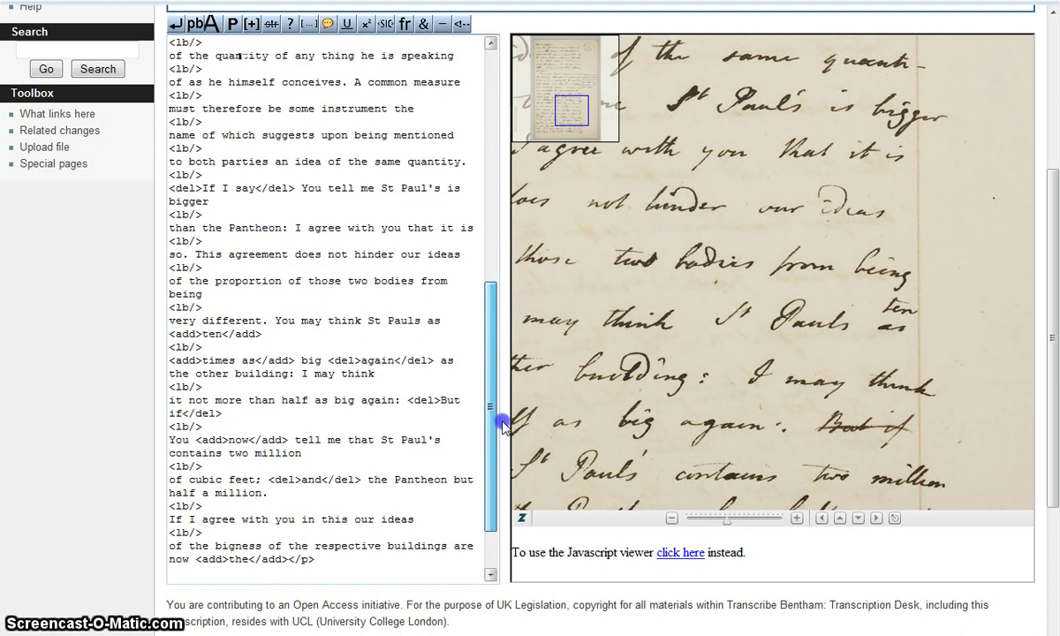
left_click(369, 320)
left_click_drag(369, 320, 421, 320)
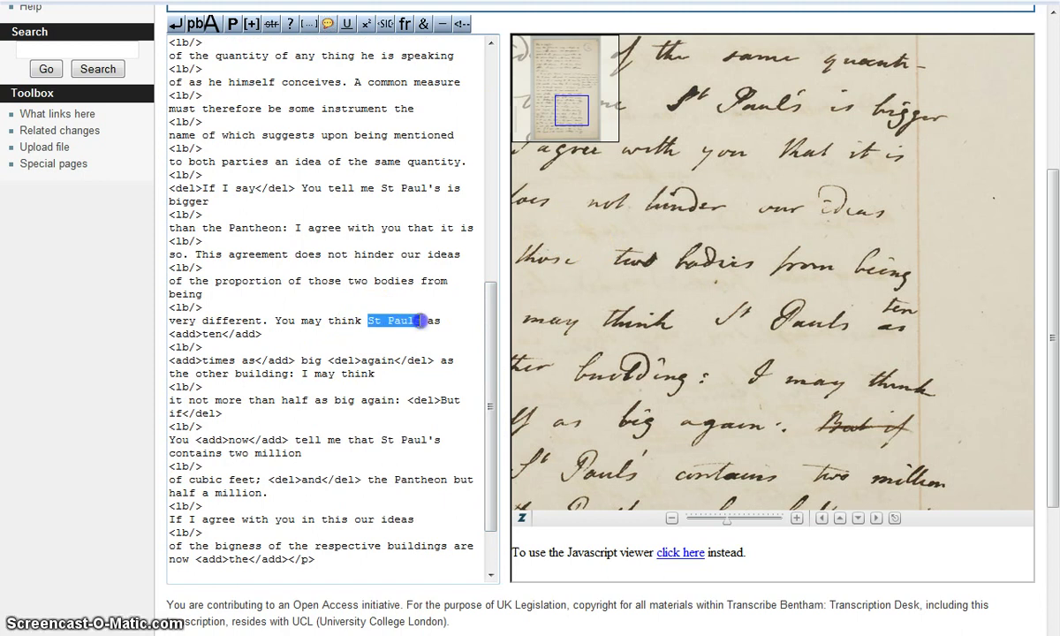
left_click(386, 25)
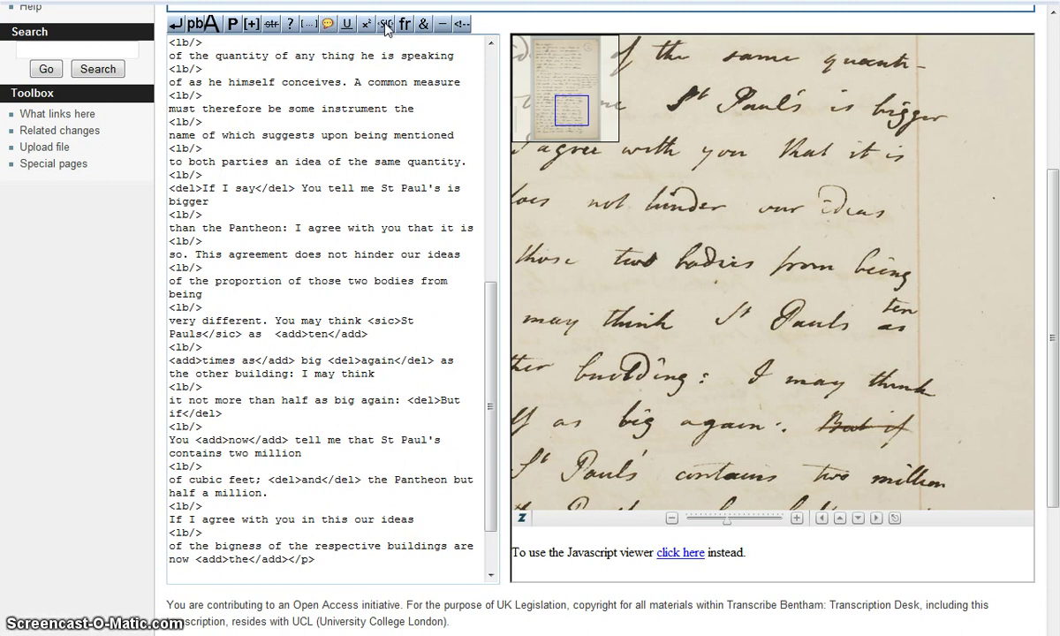
left_click(363, 113)
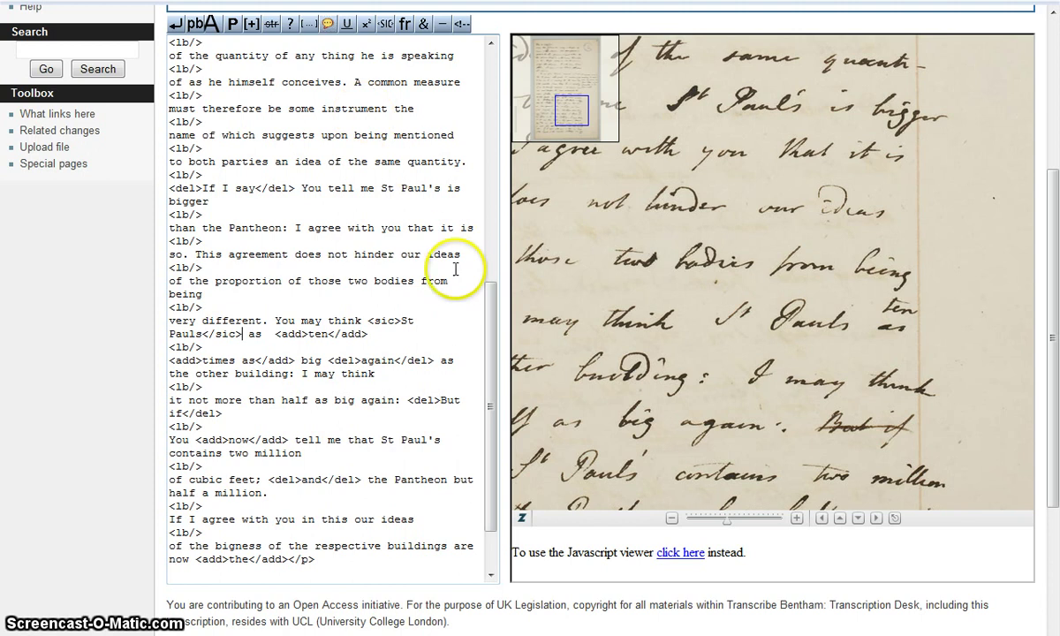
- Mark the "t" of "St" as superscript in "You tell me St Paul's is bigger"
left_click(671, 519)
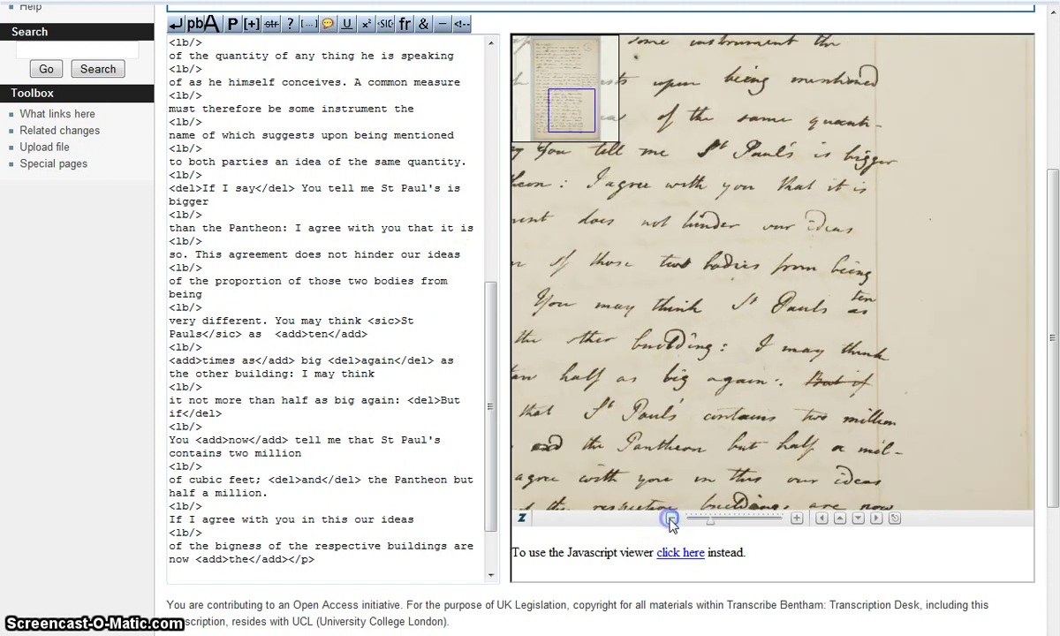
left_click(671, 518)
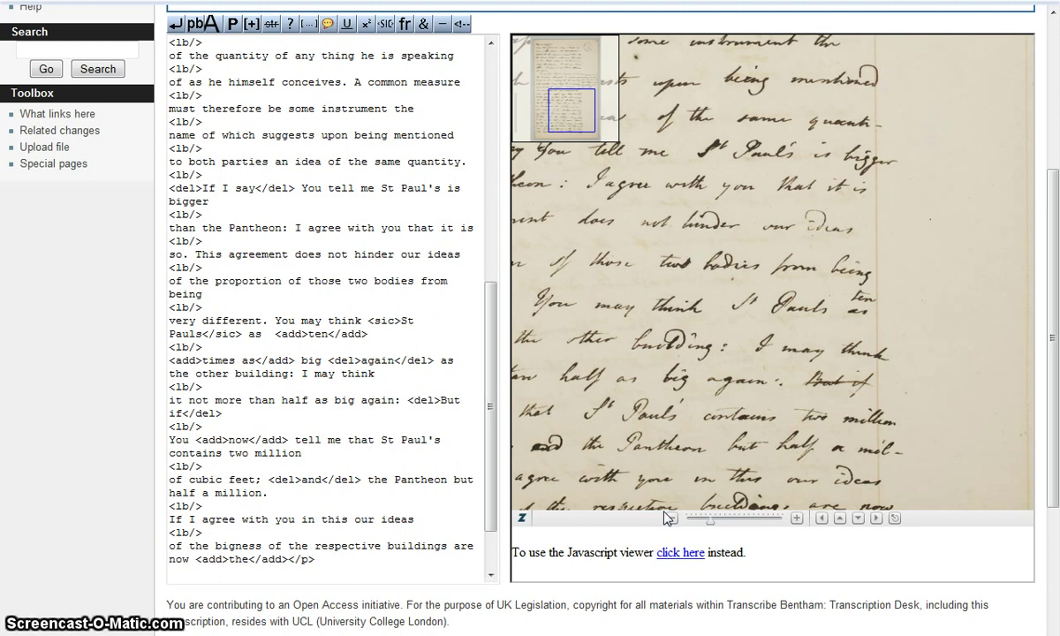
left_click_drag(643, 402, 795, 355)
left_click(671, 518)
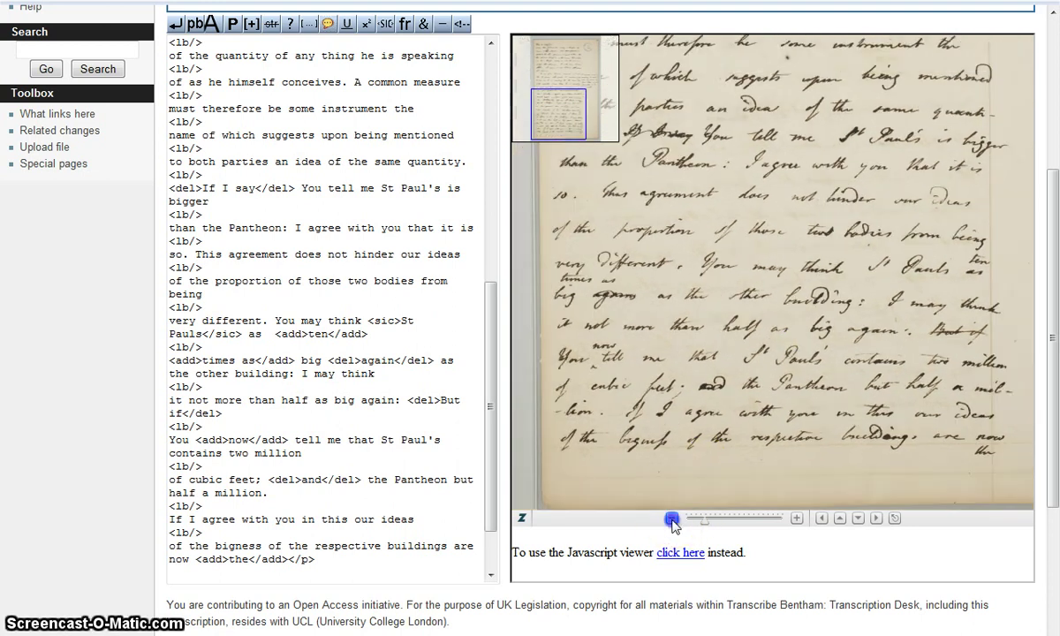
left_click_drag(826, 388, 822, 396)
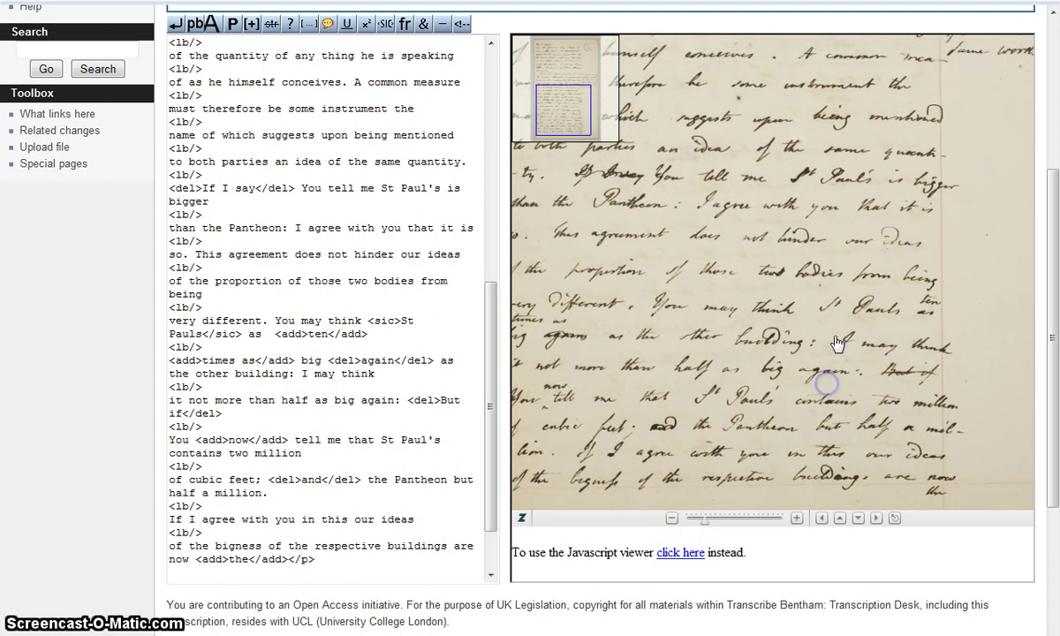
left_click(339, 374)
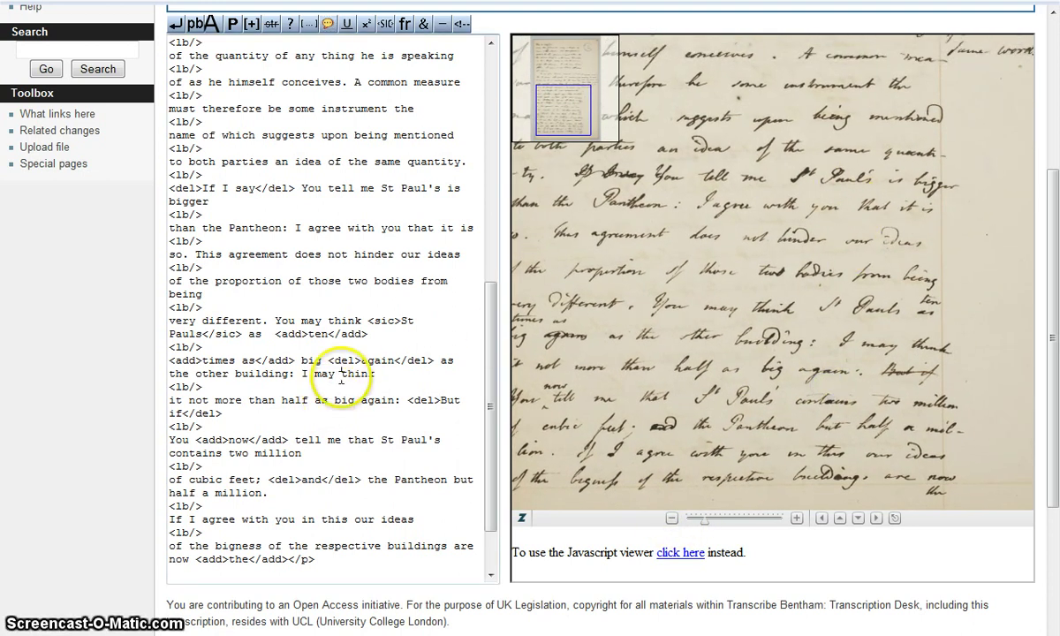
scroll(341, 380, "down", 2)
scroll(339, 390, "up", 5)
scroll(338, 392, "up", 1)
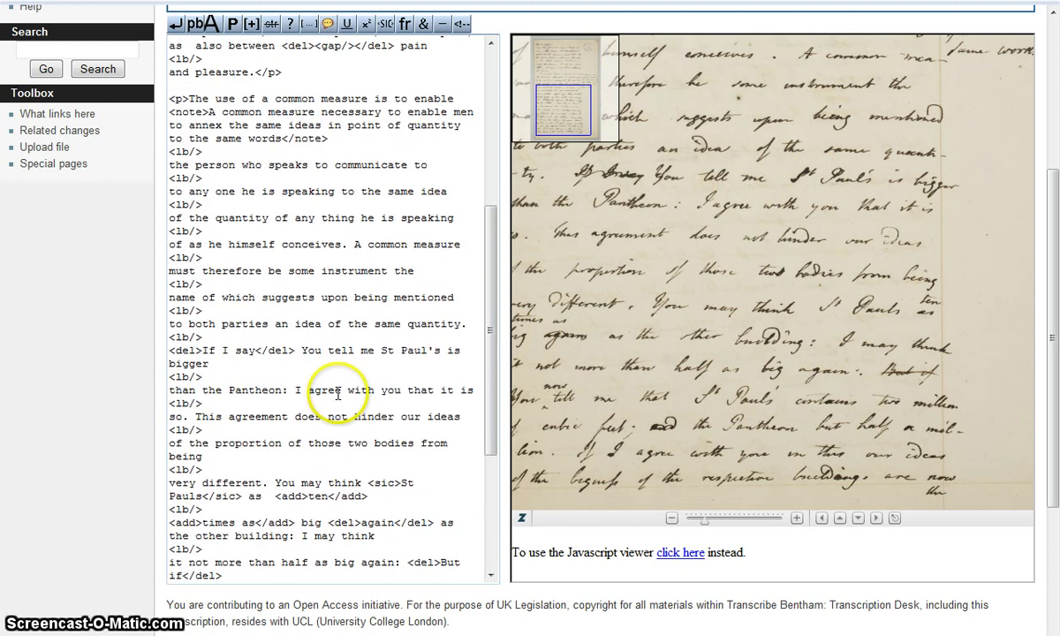
left_click_drag(381, 351, 396, 350)
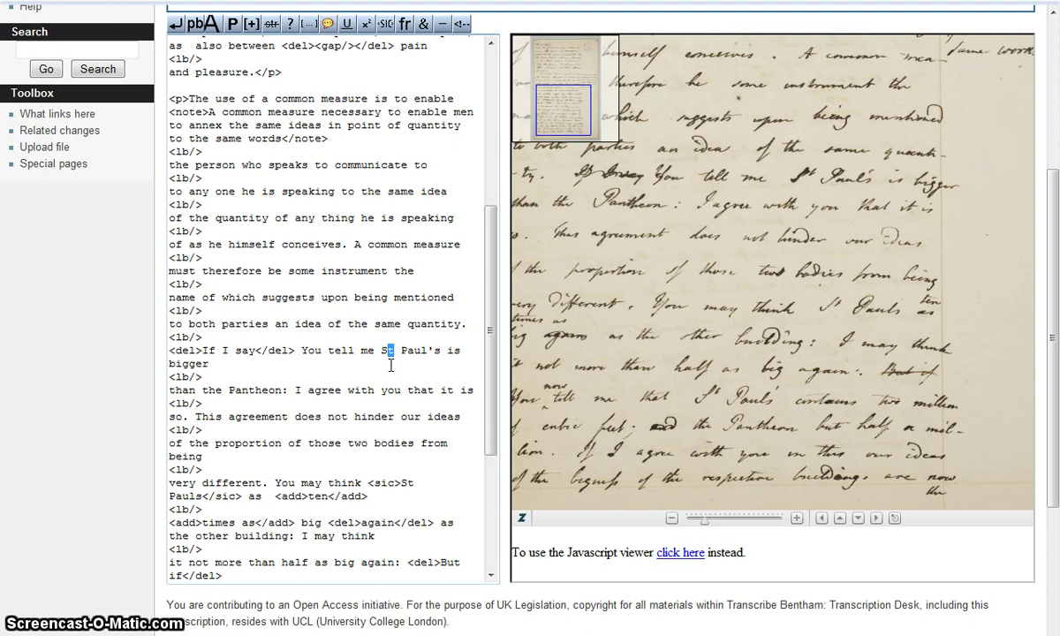
left_click(367, 31)
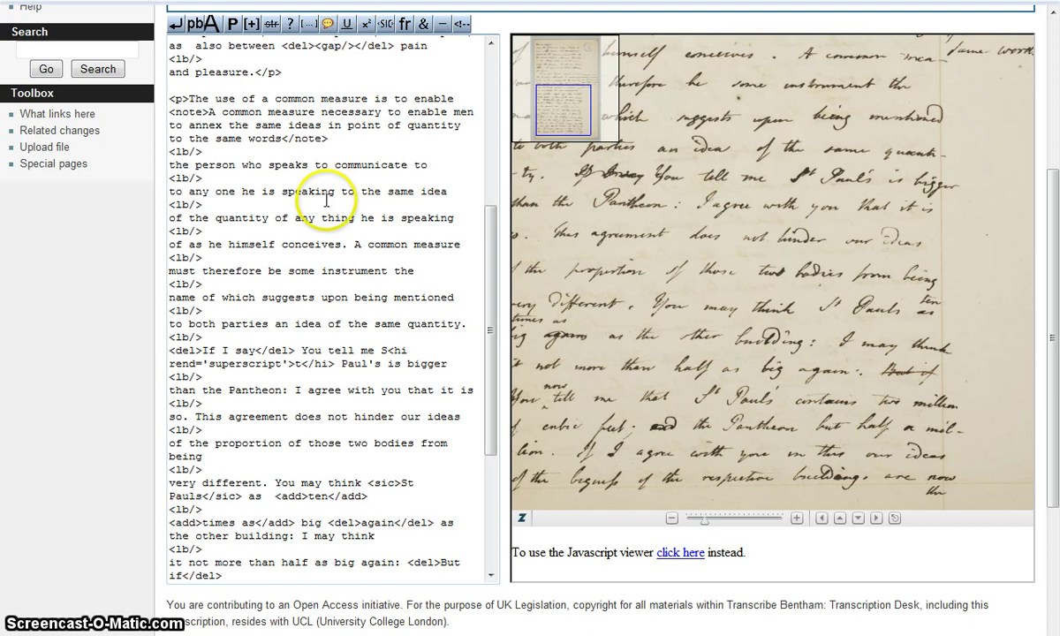
- Mark the "t" of "St" as superscript in "tell me that St Paul's contains" and in the sic-tagged "St Pauls"
scroll(314, 426, "down", 2)
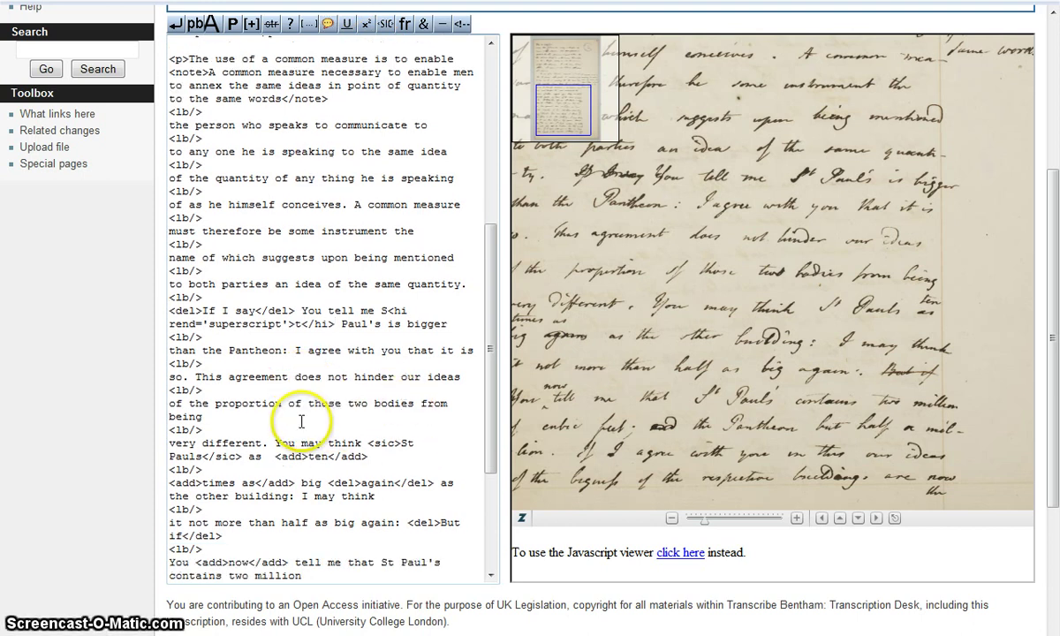
left_click_drag(397, 524, 388, 524)
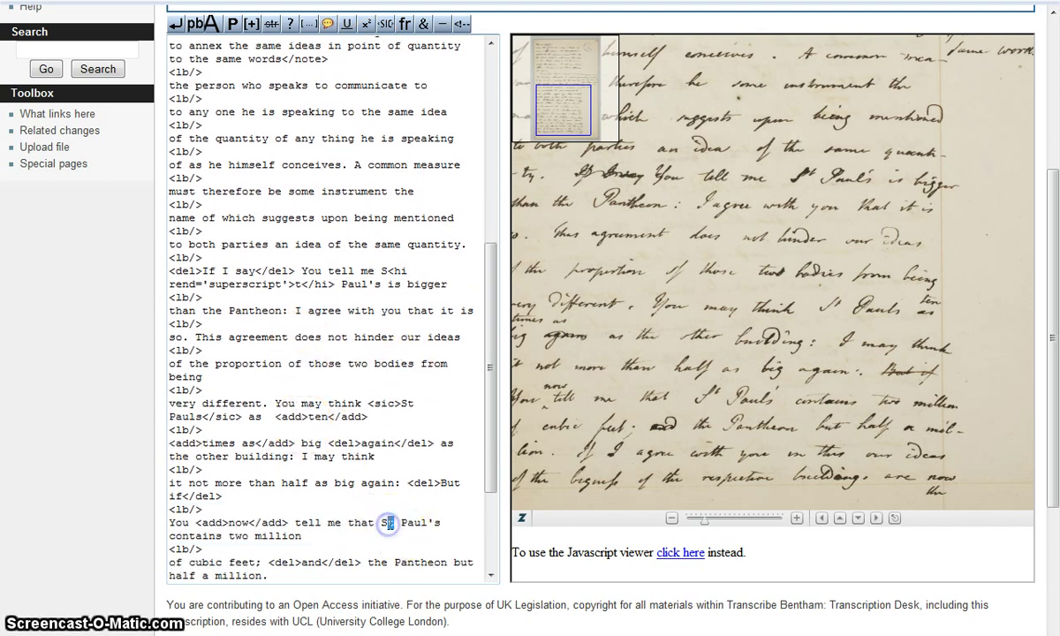
left_click(366, 26)
scroll(292, 398, "down", 3)
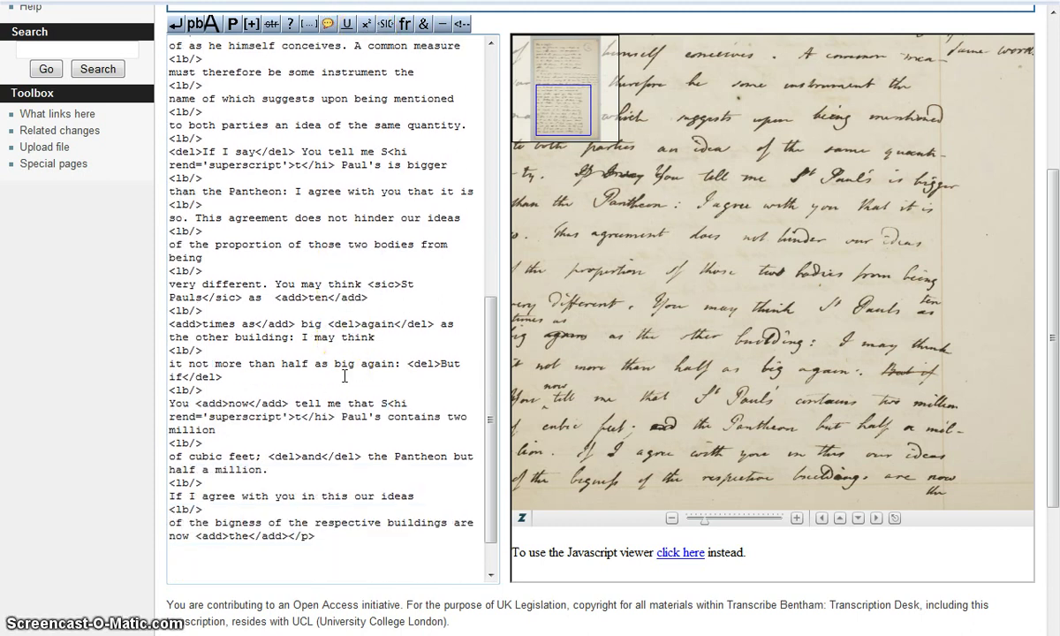
left_click_drag(413, 284, 405, 284)
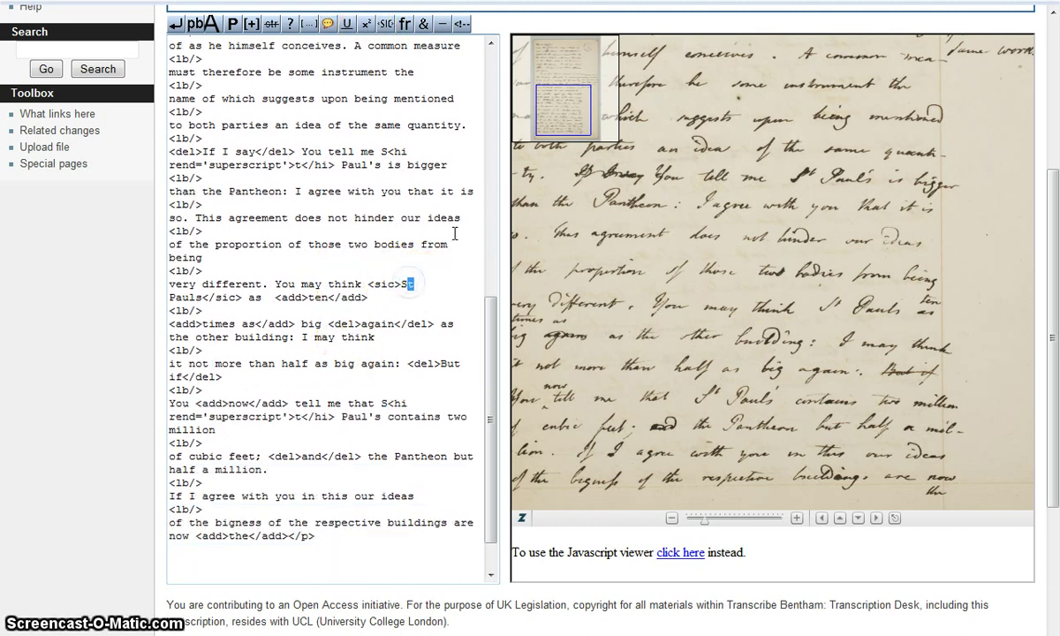
left_click(369, 27)
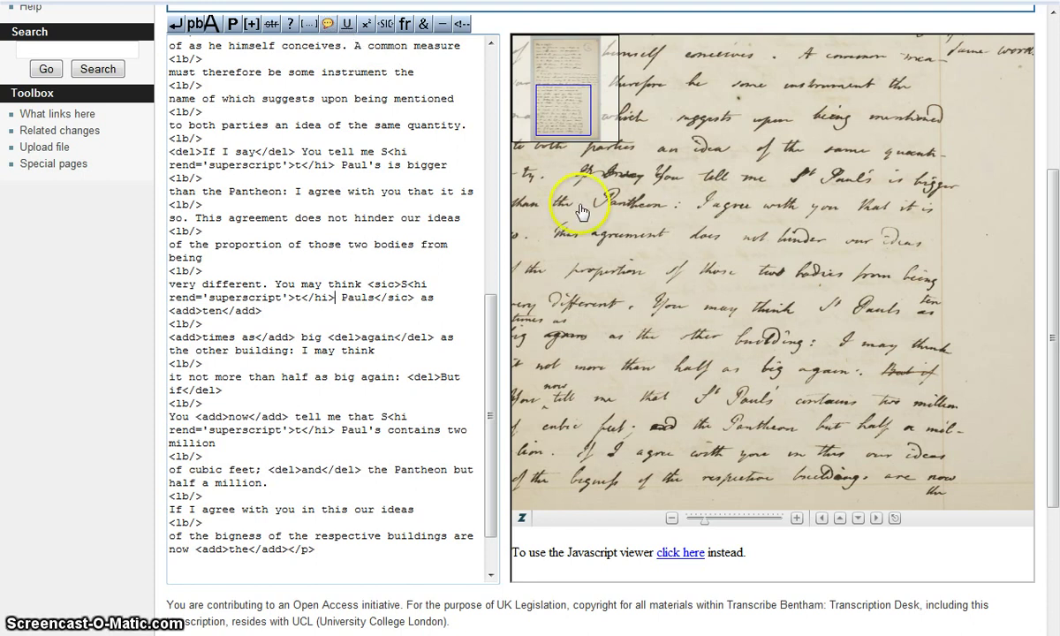
left_click(671, 519)
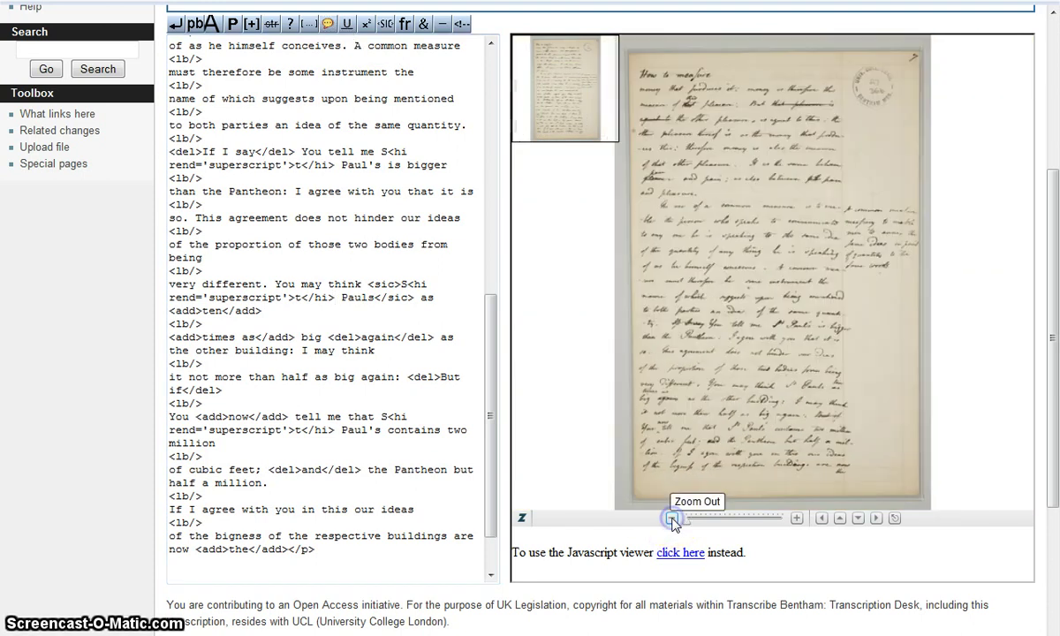